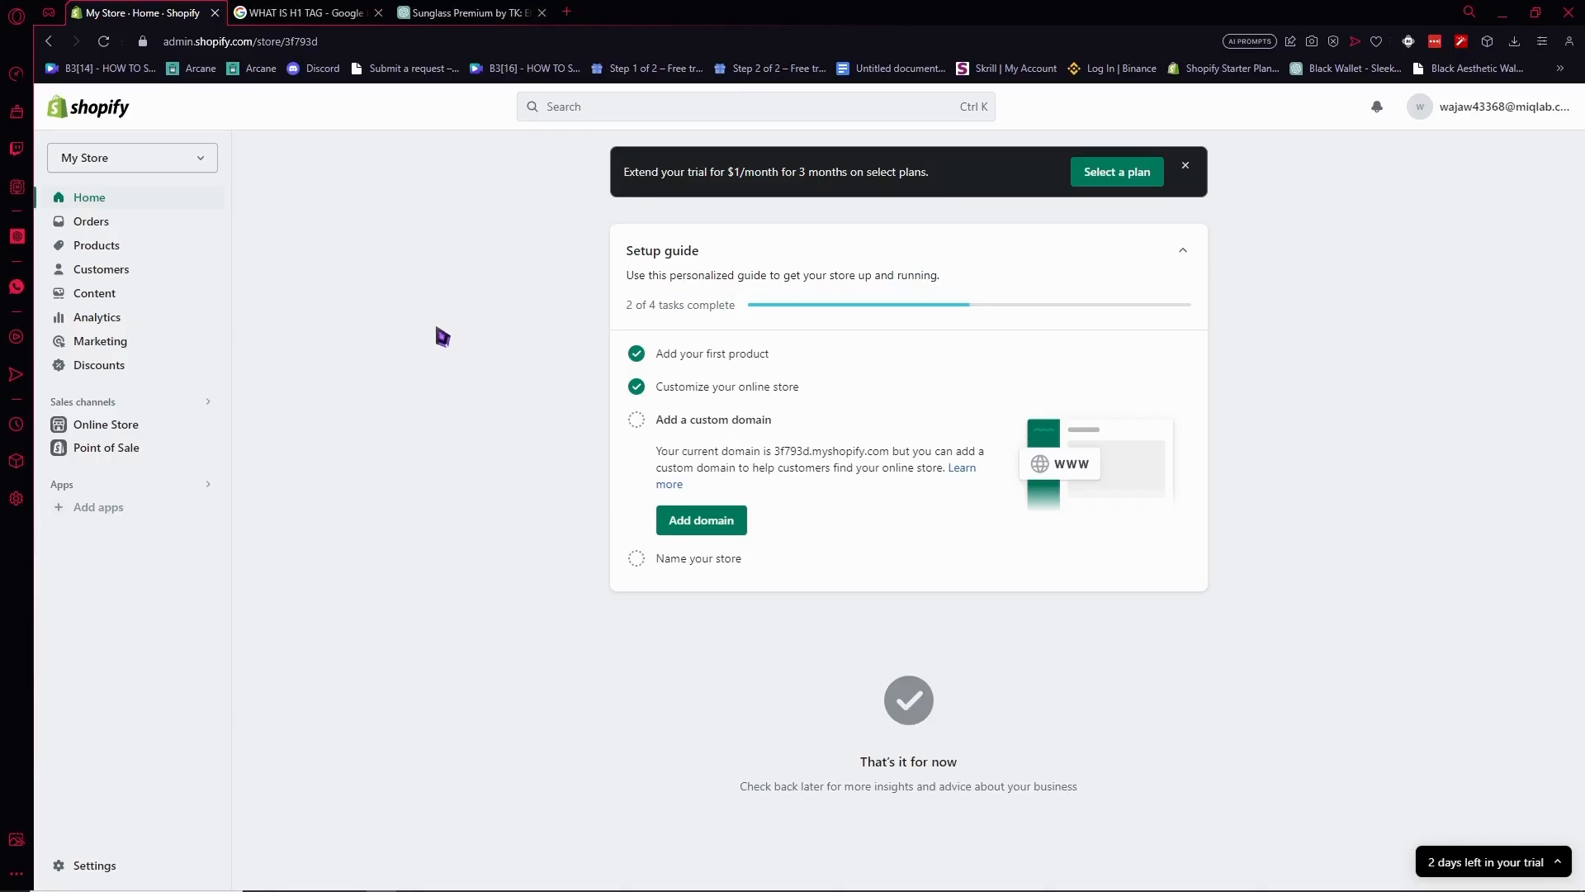
Step: Look through the online store's themes, blog posts and pages, plus the product list, as areas to optimize
left_click(114, 431)
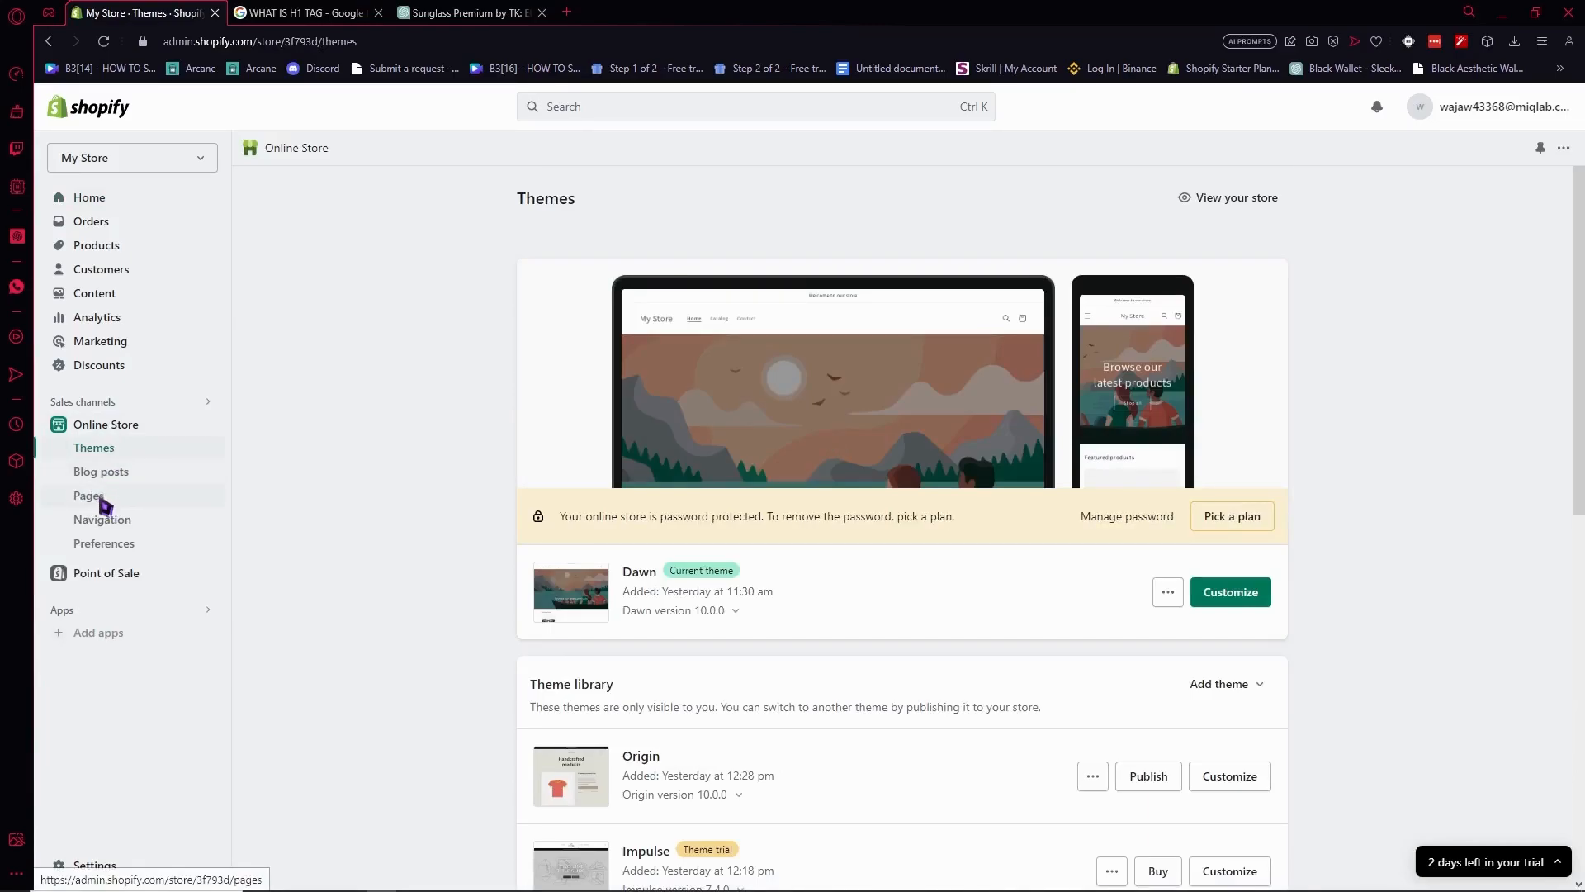
left_click(105, 477)
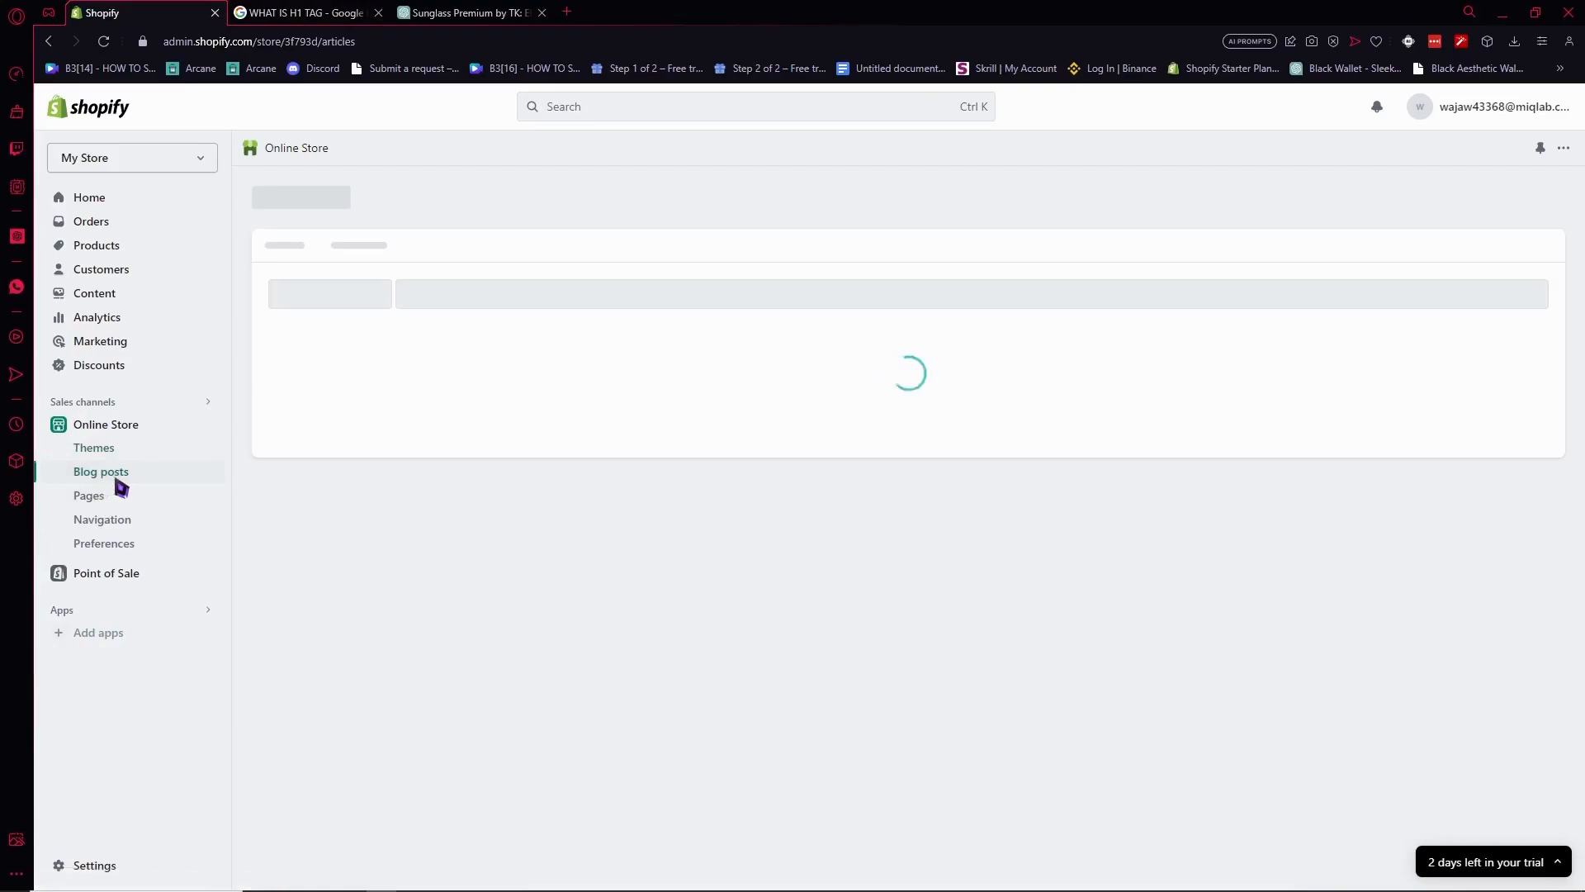
left_click(115, 499)
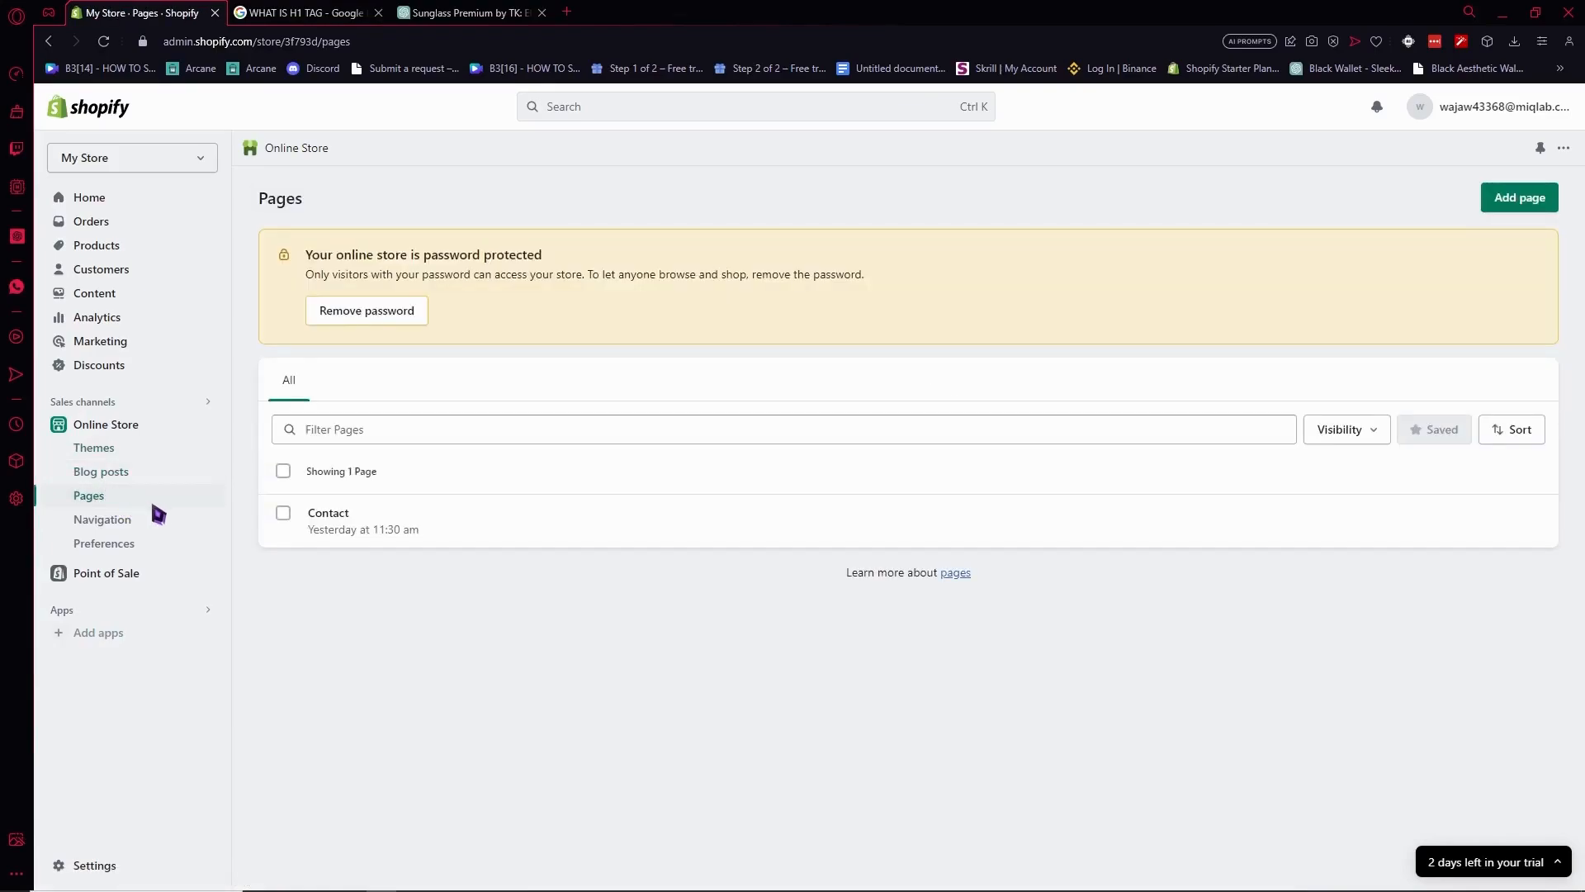
left_click(135, 253)
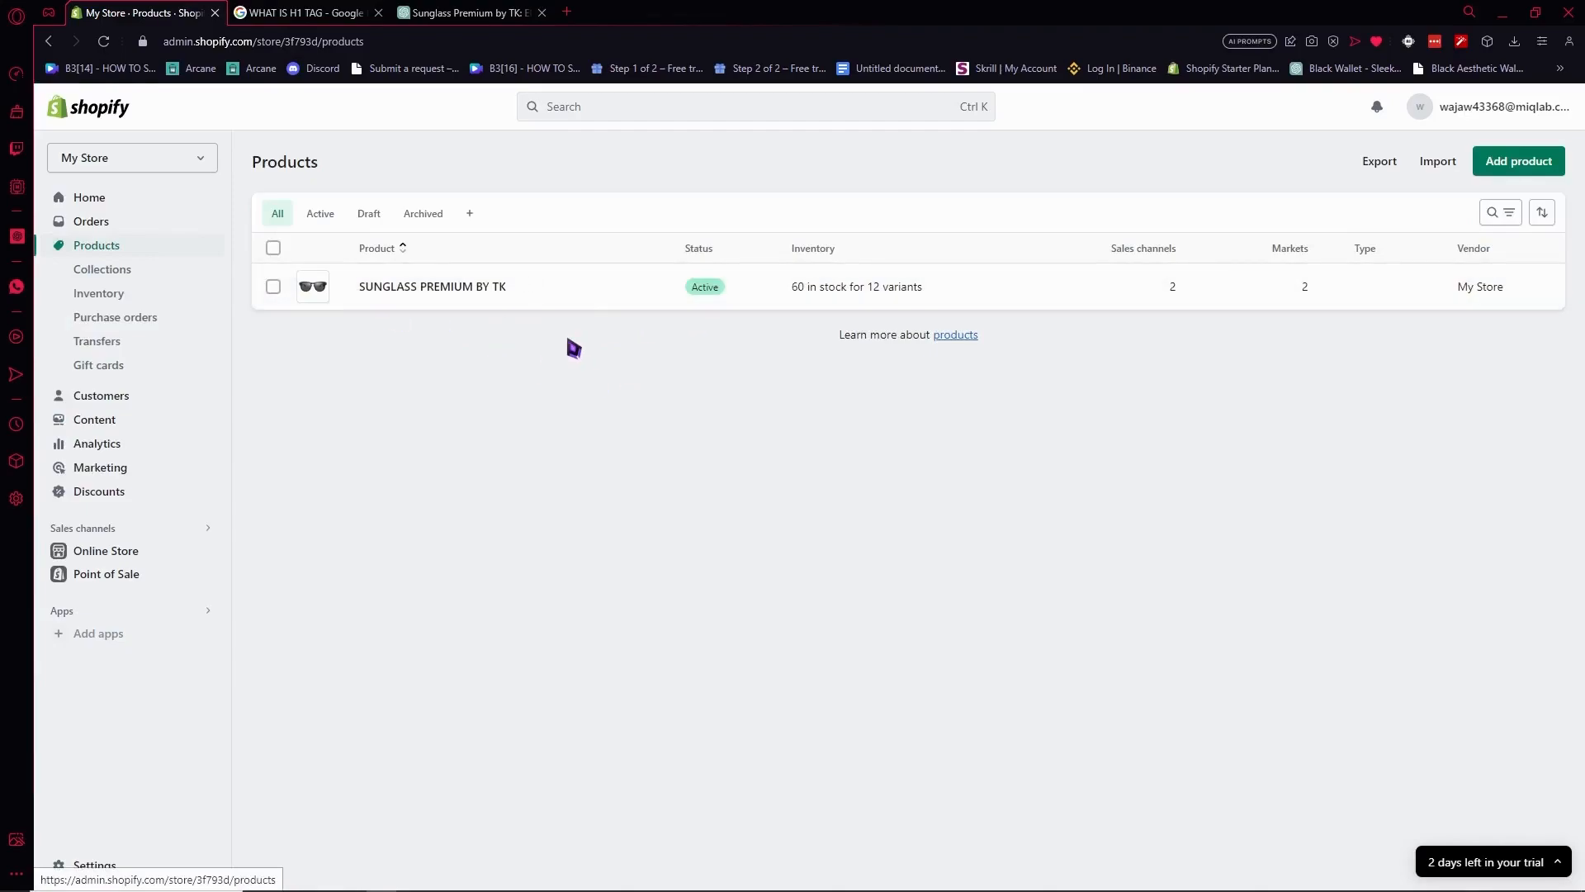
left_click(136, 553)
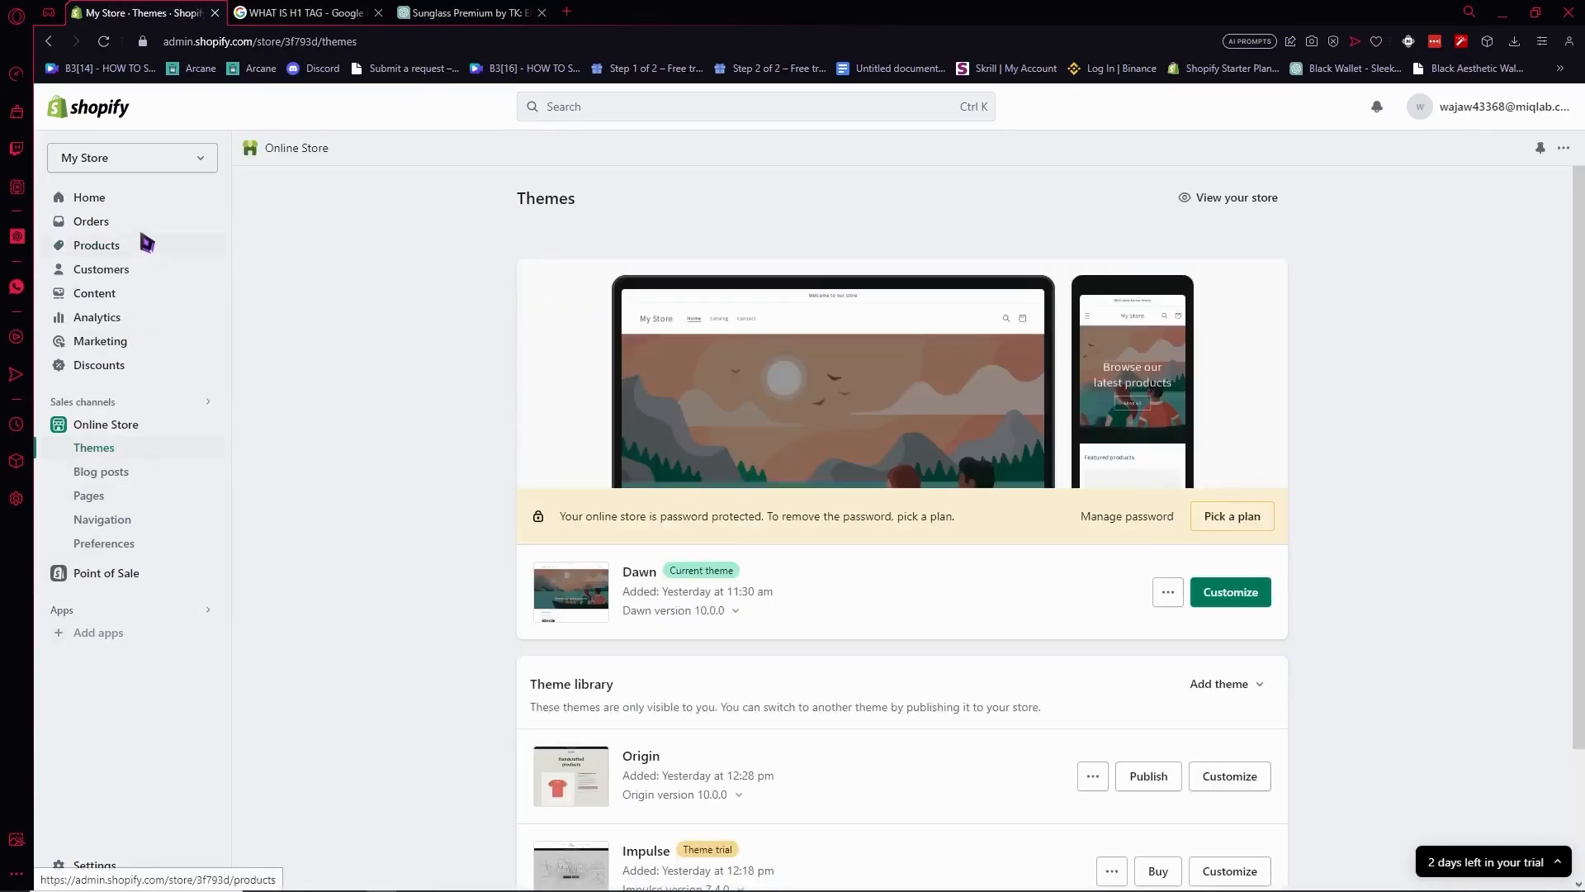
Step: Open the SUNGLASS PREMIUM BY TK product and open its search engine listing for editing
left_click(147, 244)
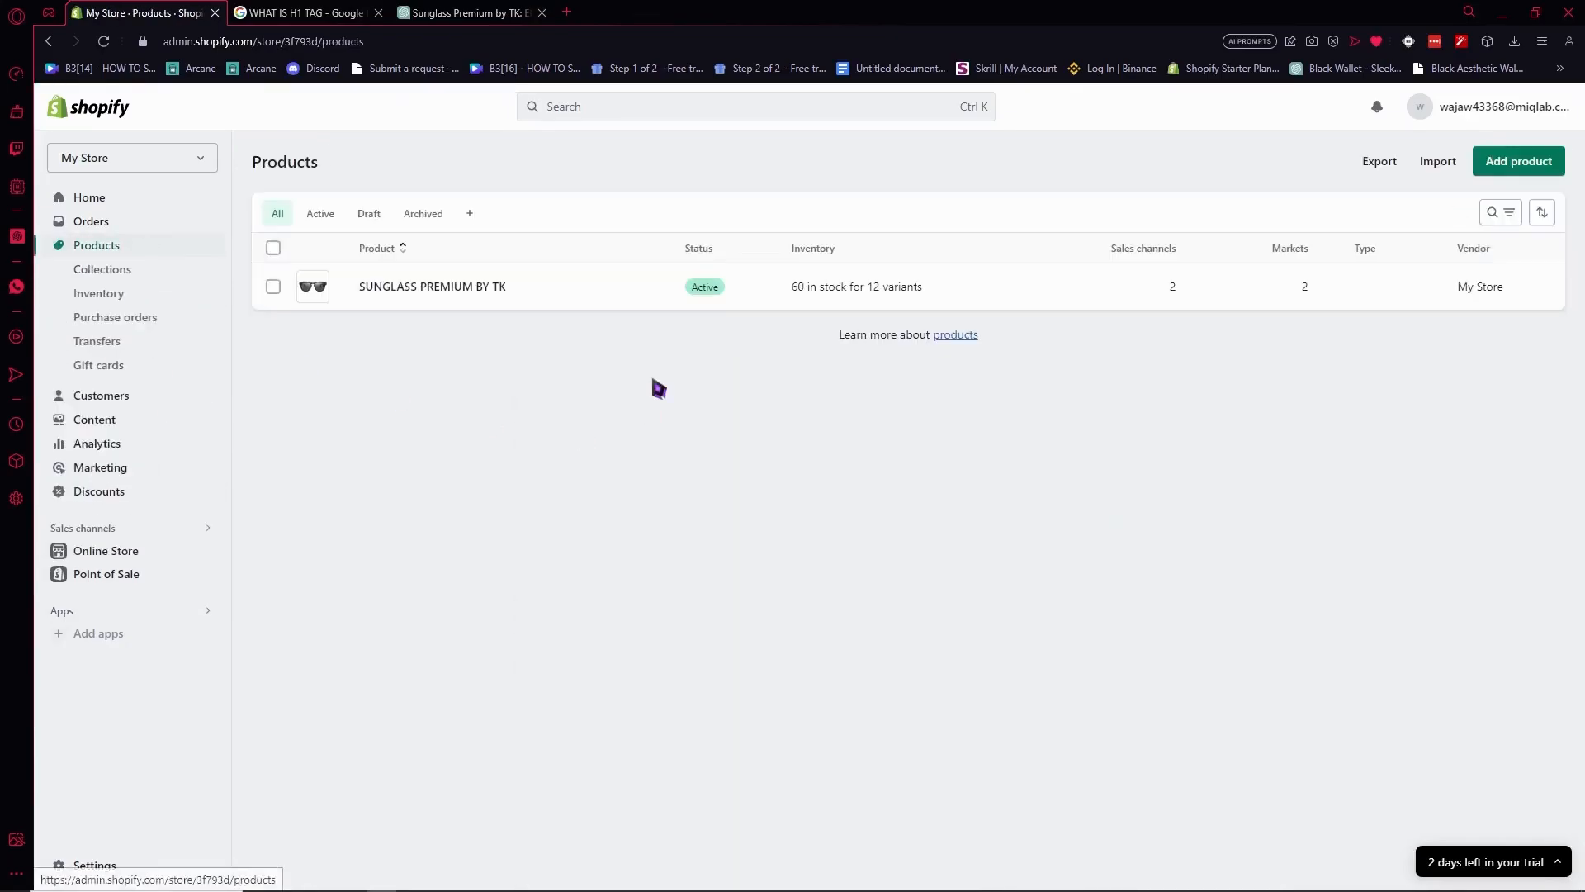
left_click(564, 292)
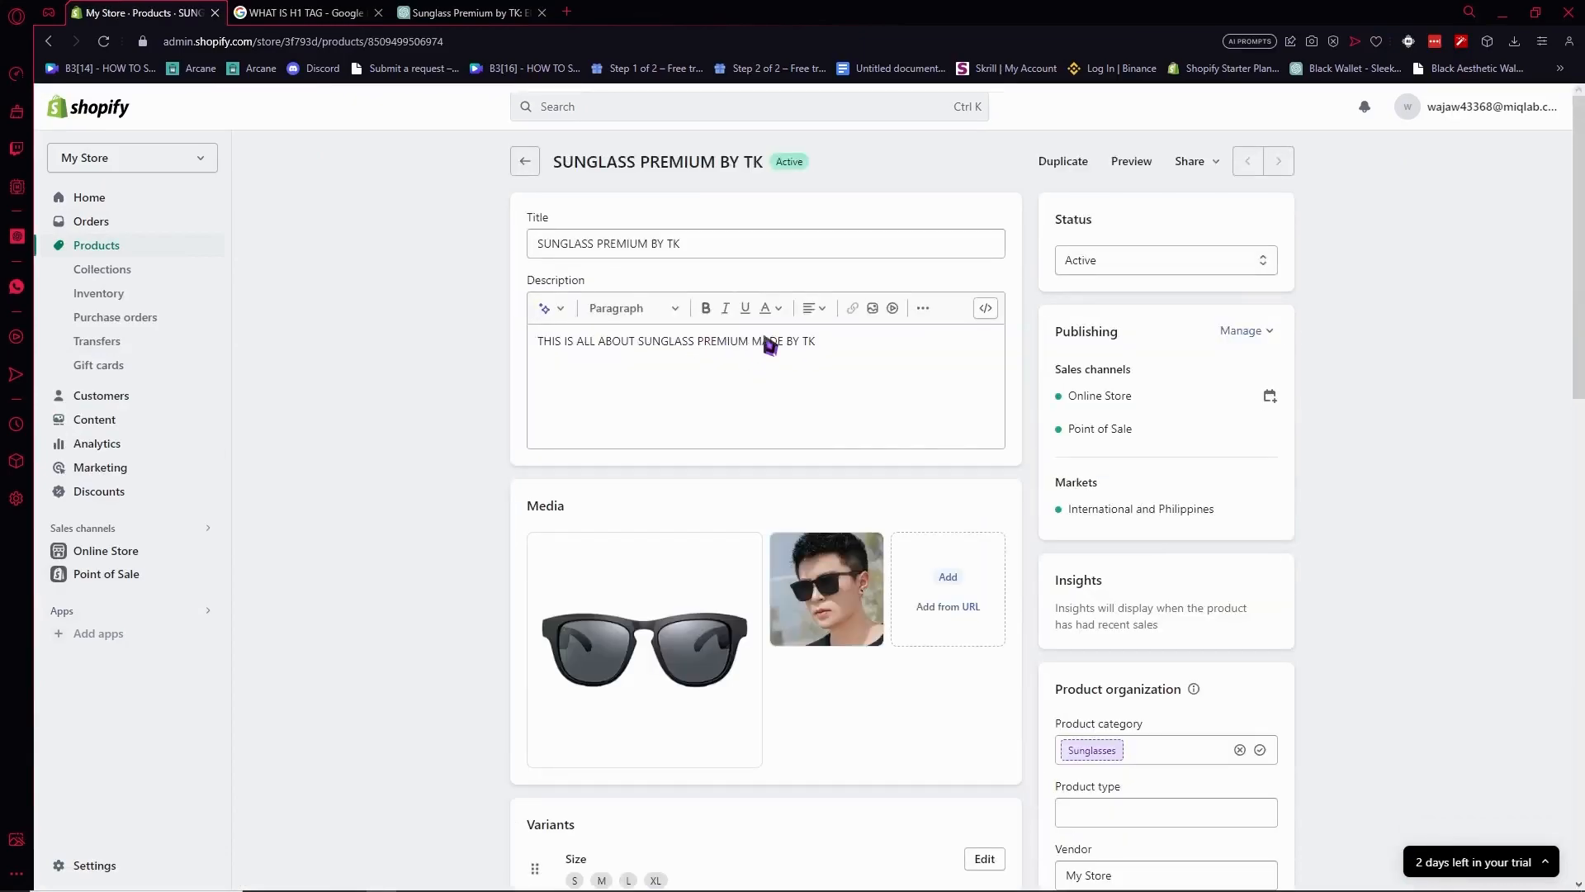
scroll(770, 537, "down", 7)
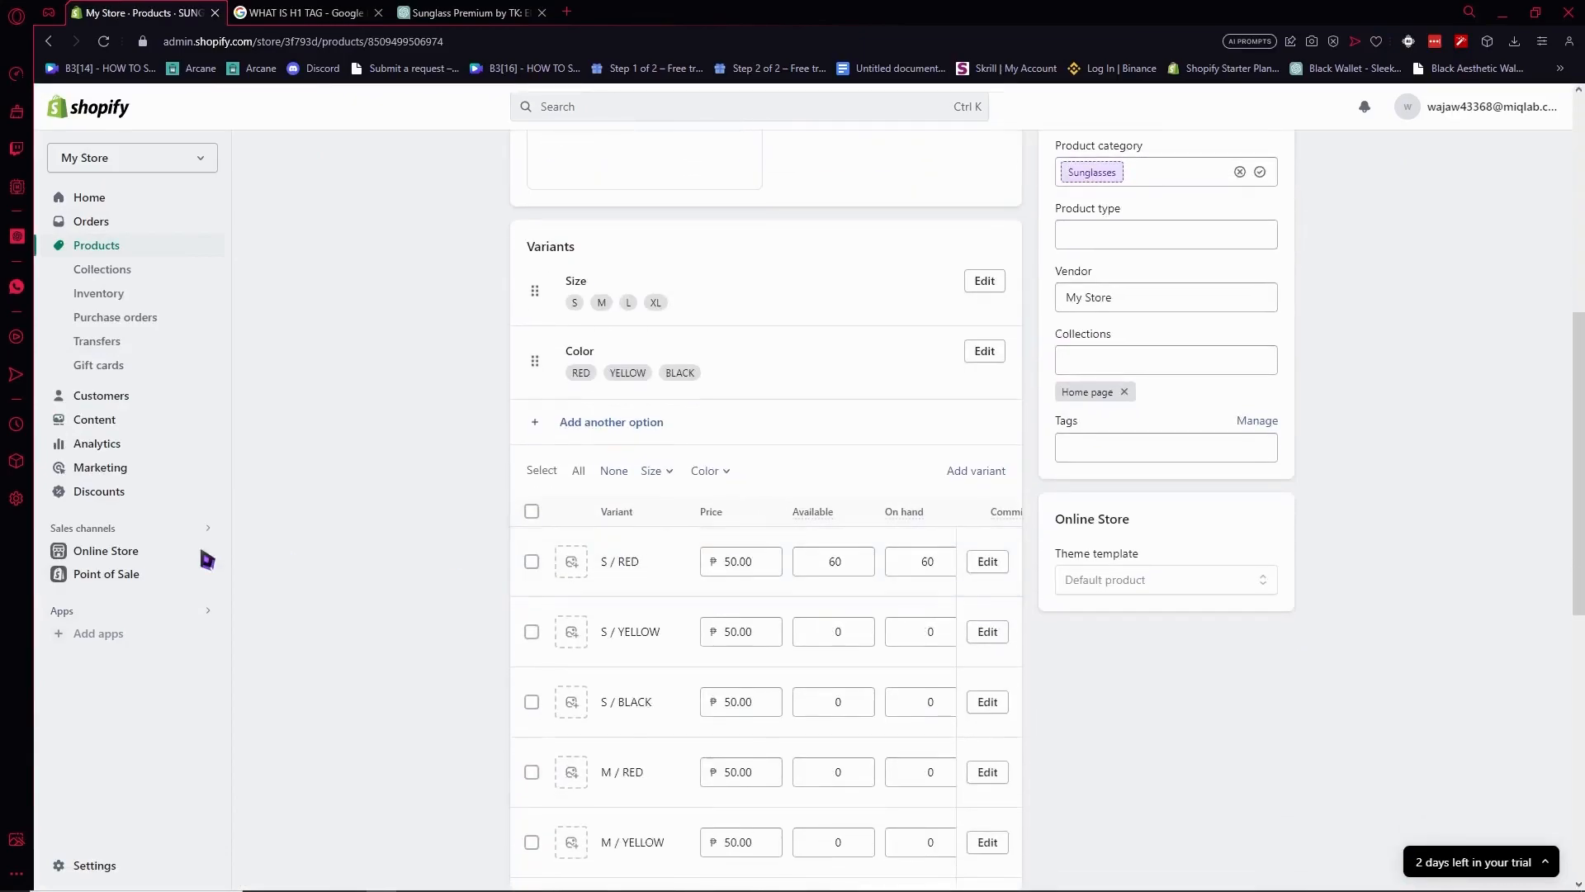
scroll(454, 621, "down", 1)
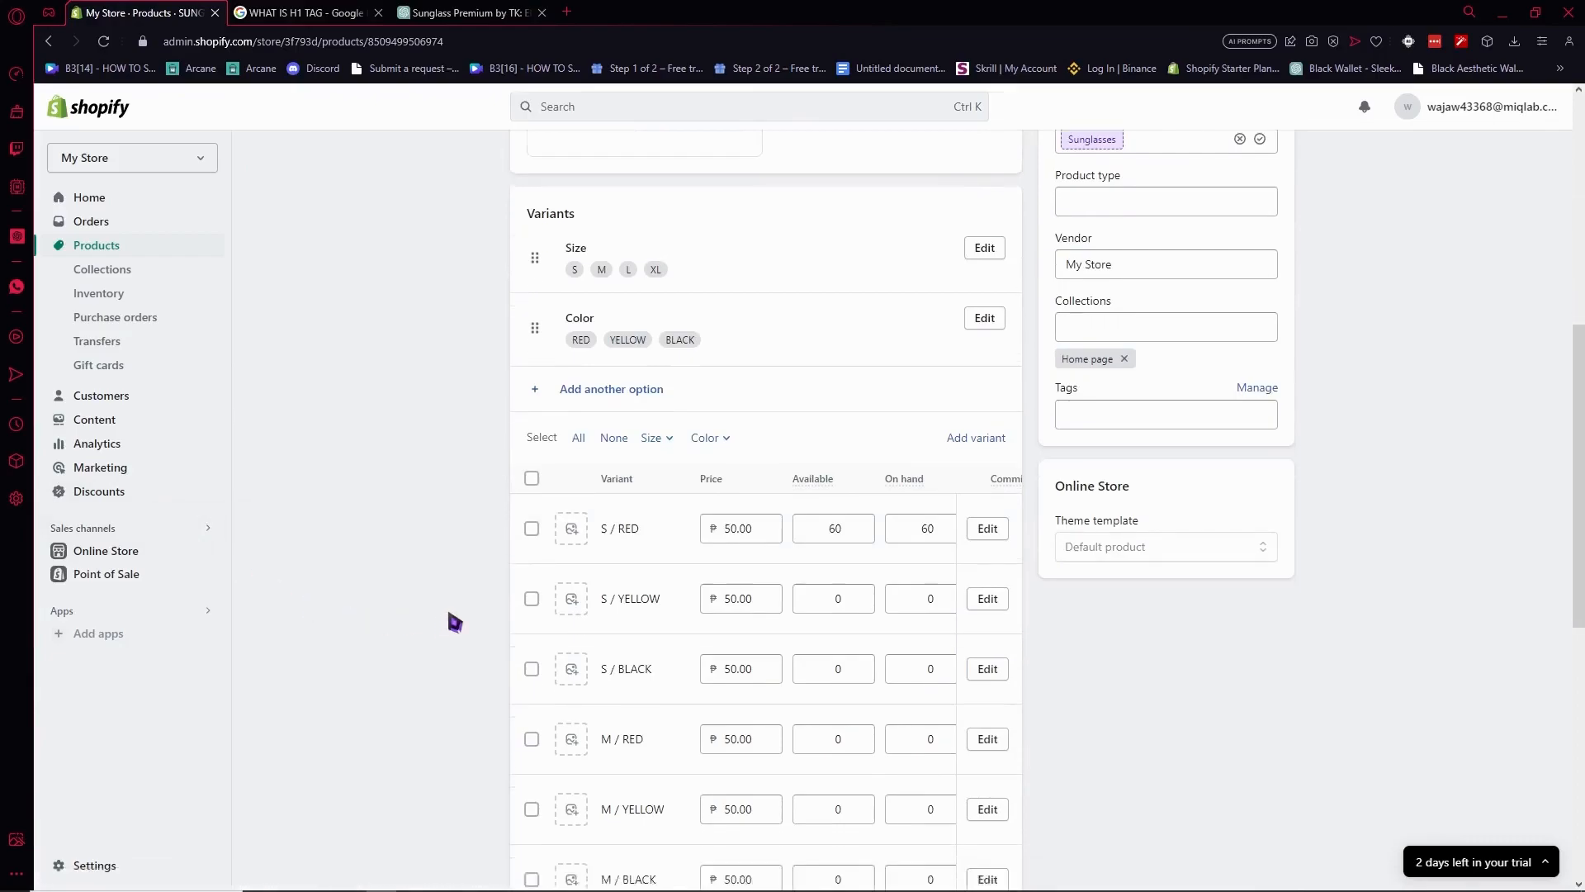
scroll(538, 602, "down", 8)
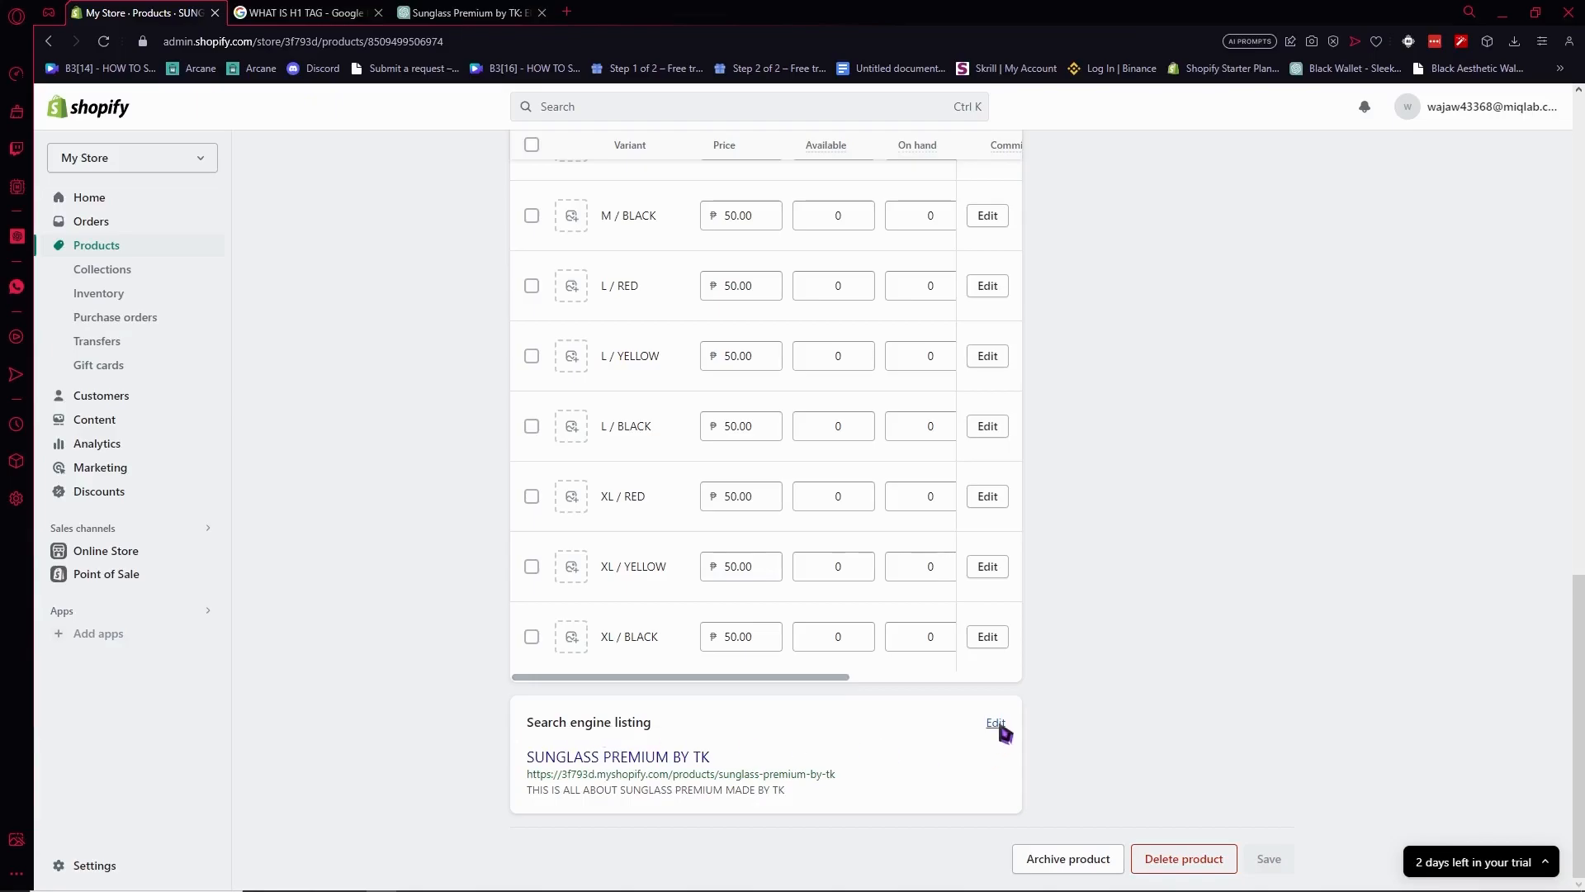
left_click(996, 723)
scroll(909, 705, "down", 3)
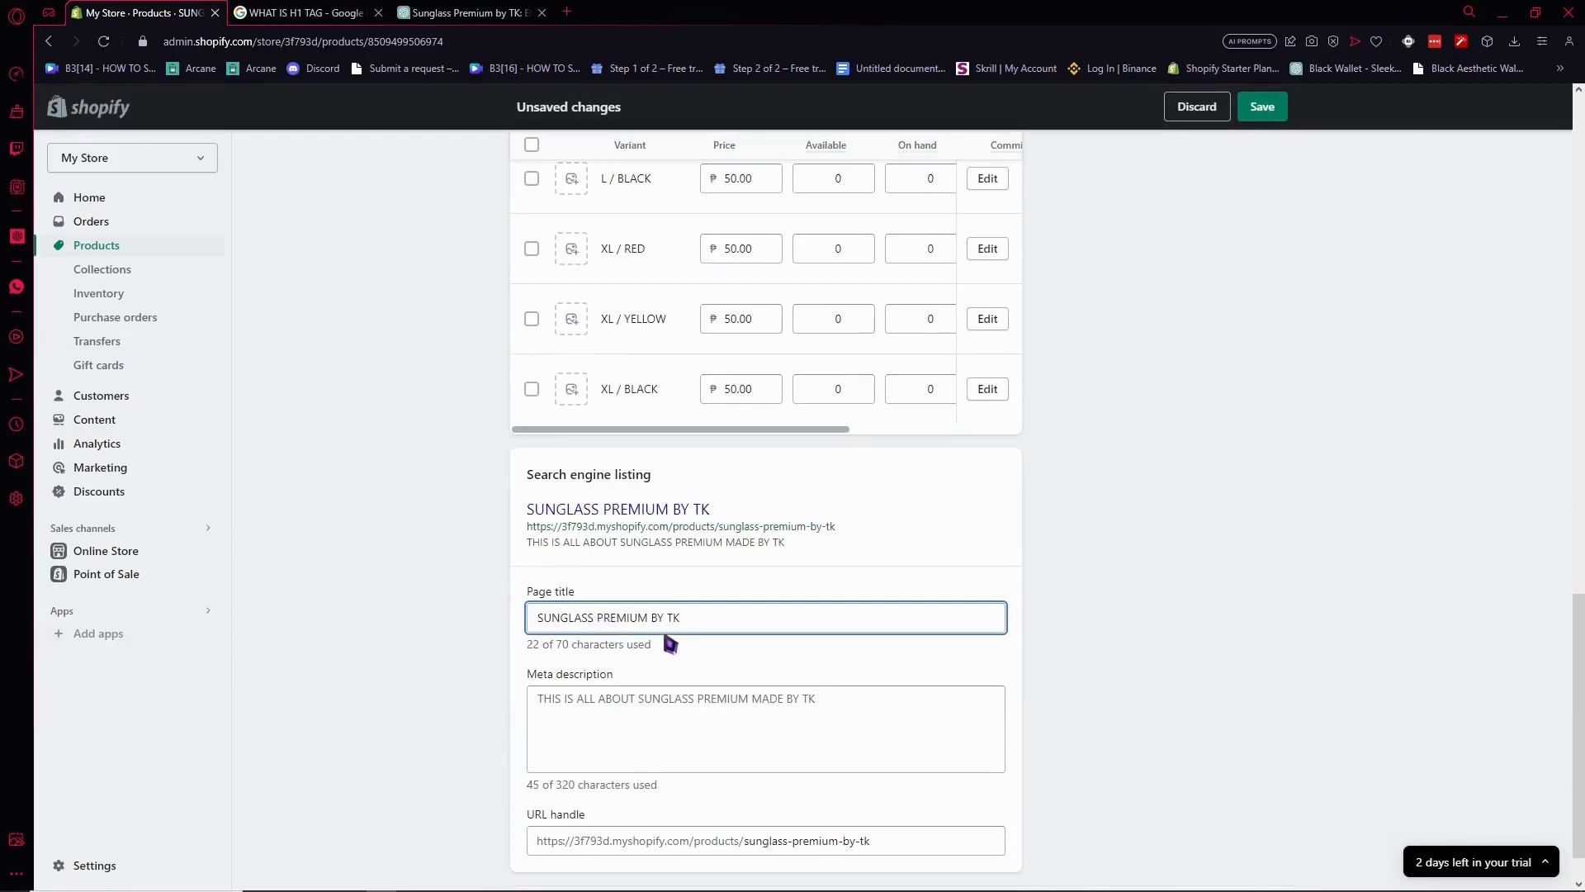
Step: Replace the search listing's page title with ChatGPT's suggestion "Sunglass Premium by TK | Elevate Your Style"
left_click_drag(716, 627, 484, 618)
key("BackSpace")
left_click(16, 237)
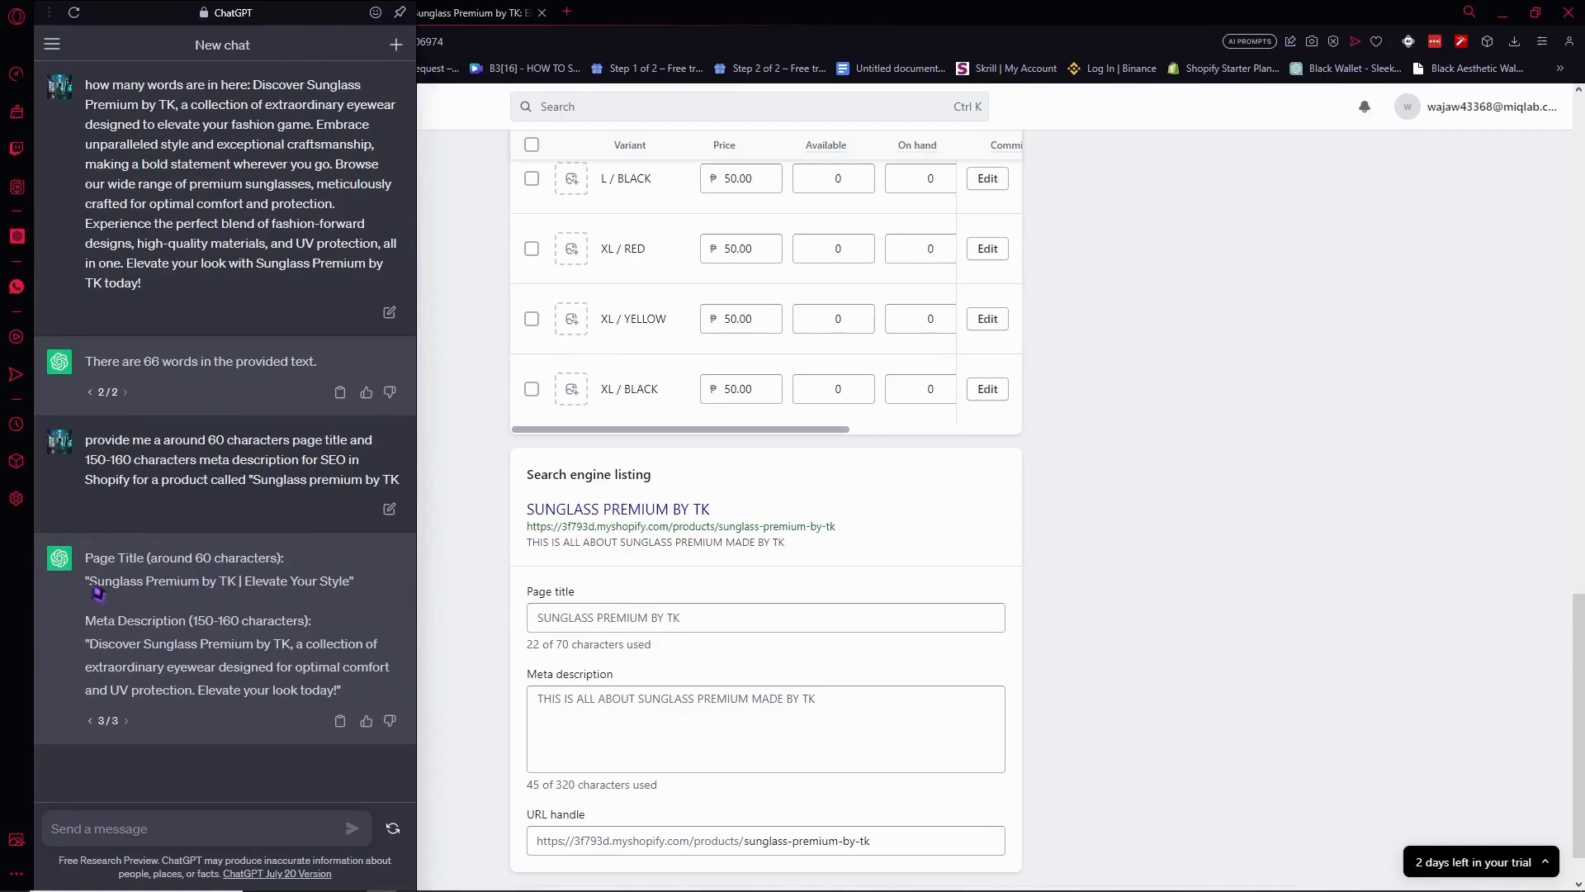
left_click_drag(94, 588, 351, 591)
key("ctrl+c")
left_click(582, 621)
key("ctrl+a")
key("ctrl+v")
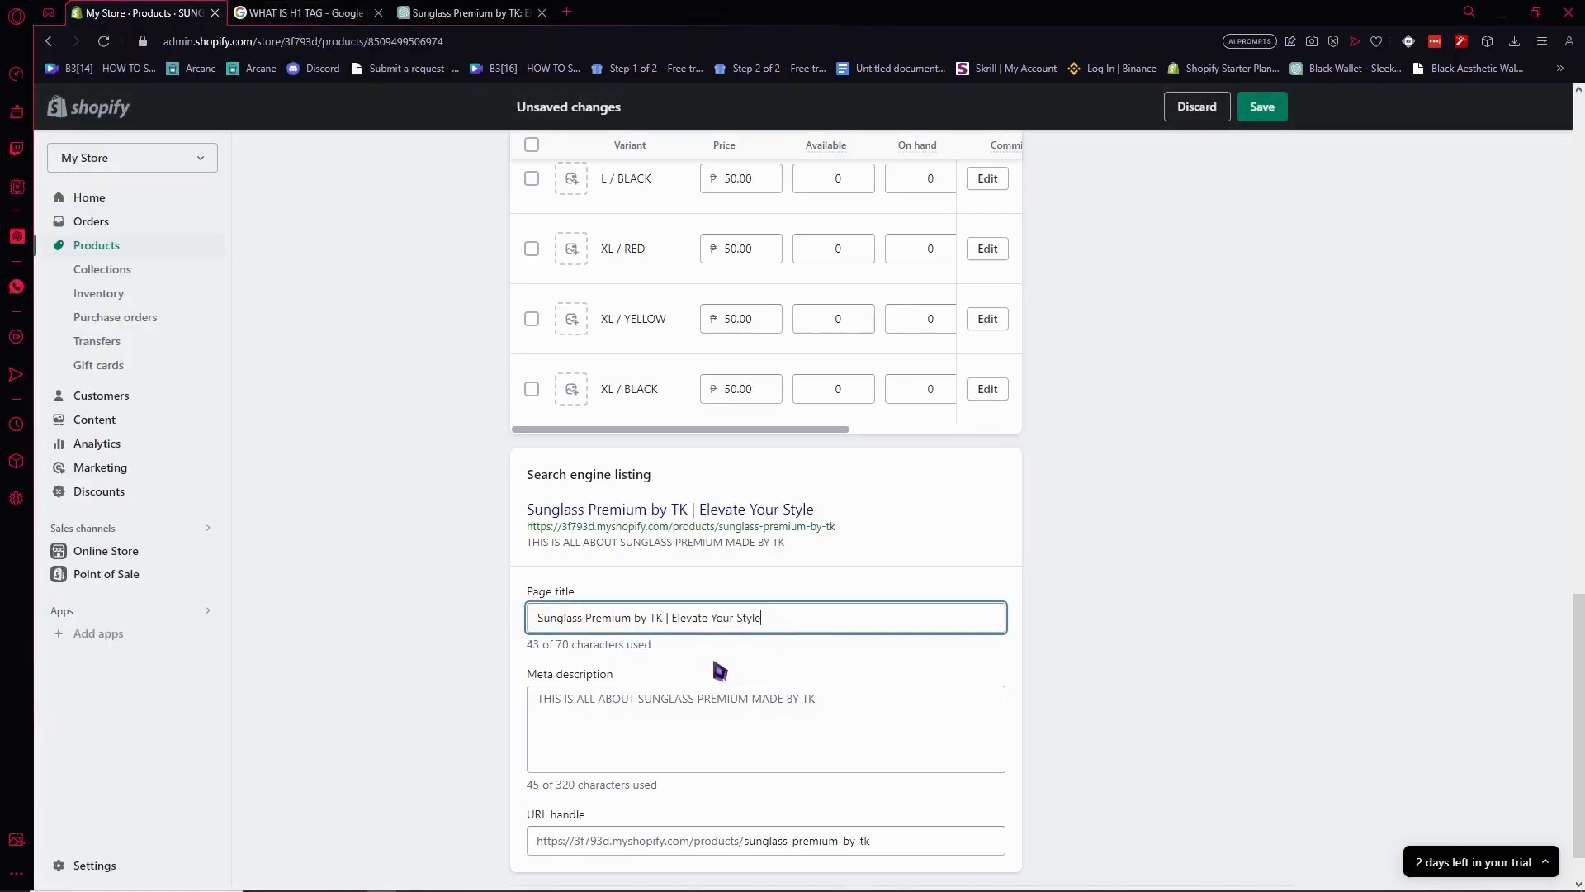
Step: Set the meta description to "Discover Sunglass Premium by TK, a collection of extraordinary eyewear designed for optimal comfort and UV protection. Elevate your look today!"
left_click(18, 241)
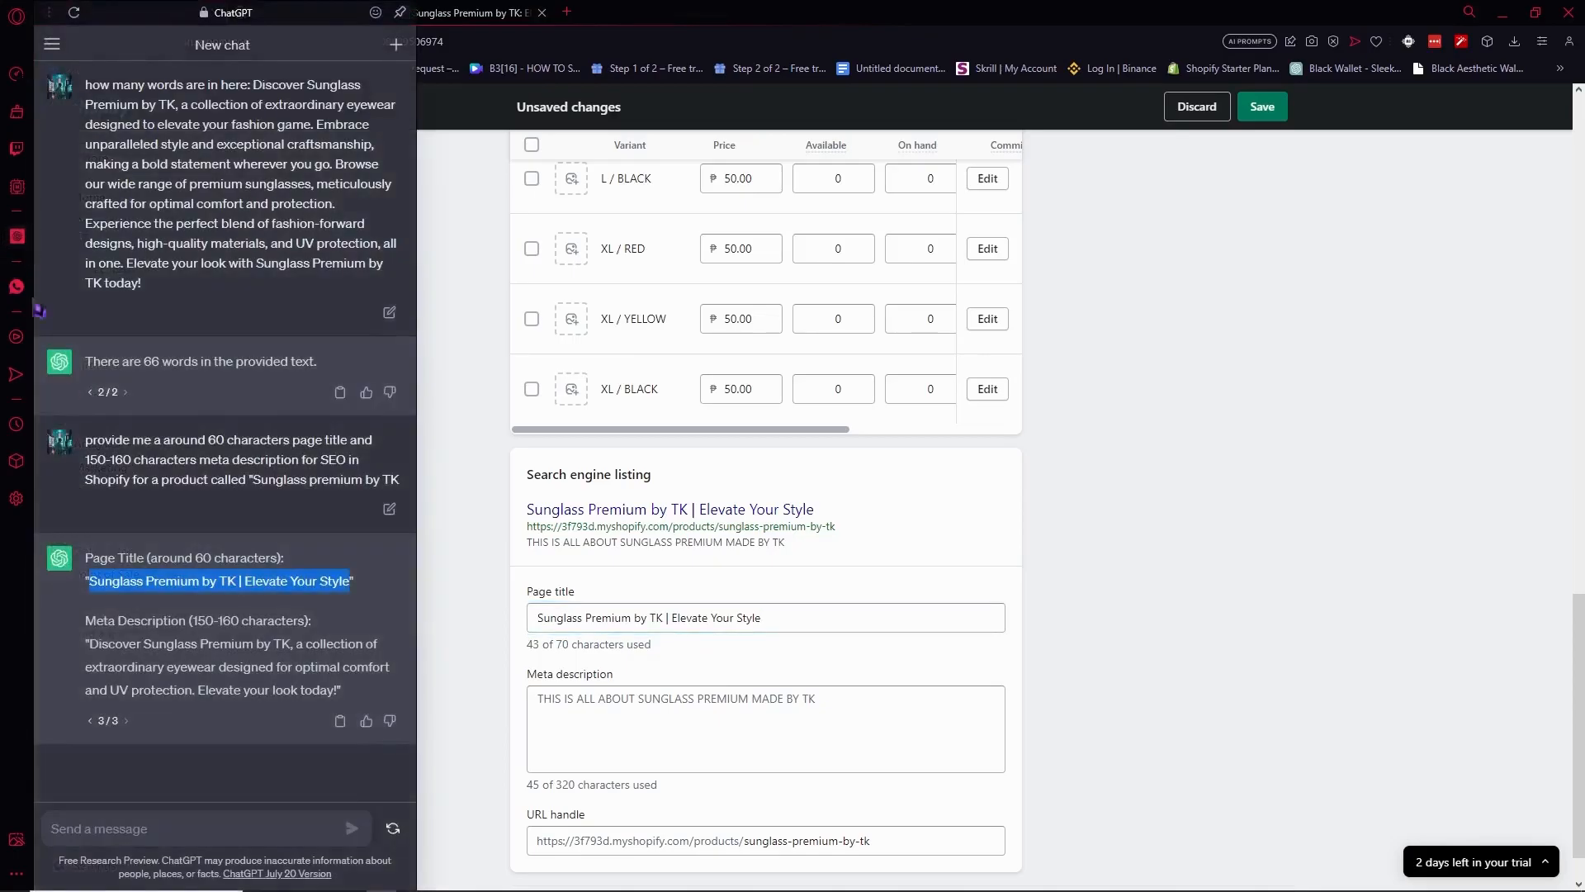
left_click_drag(97, 656, 335, 703)
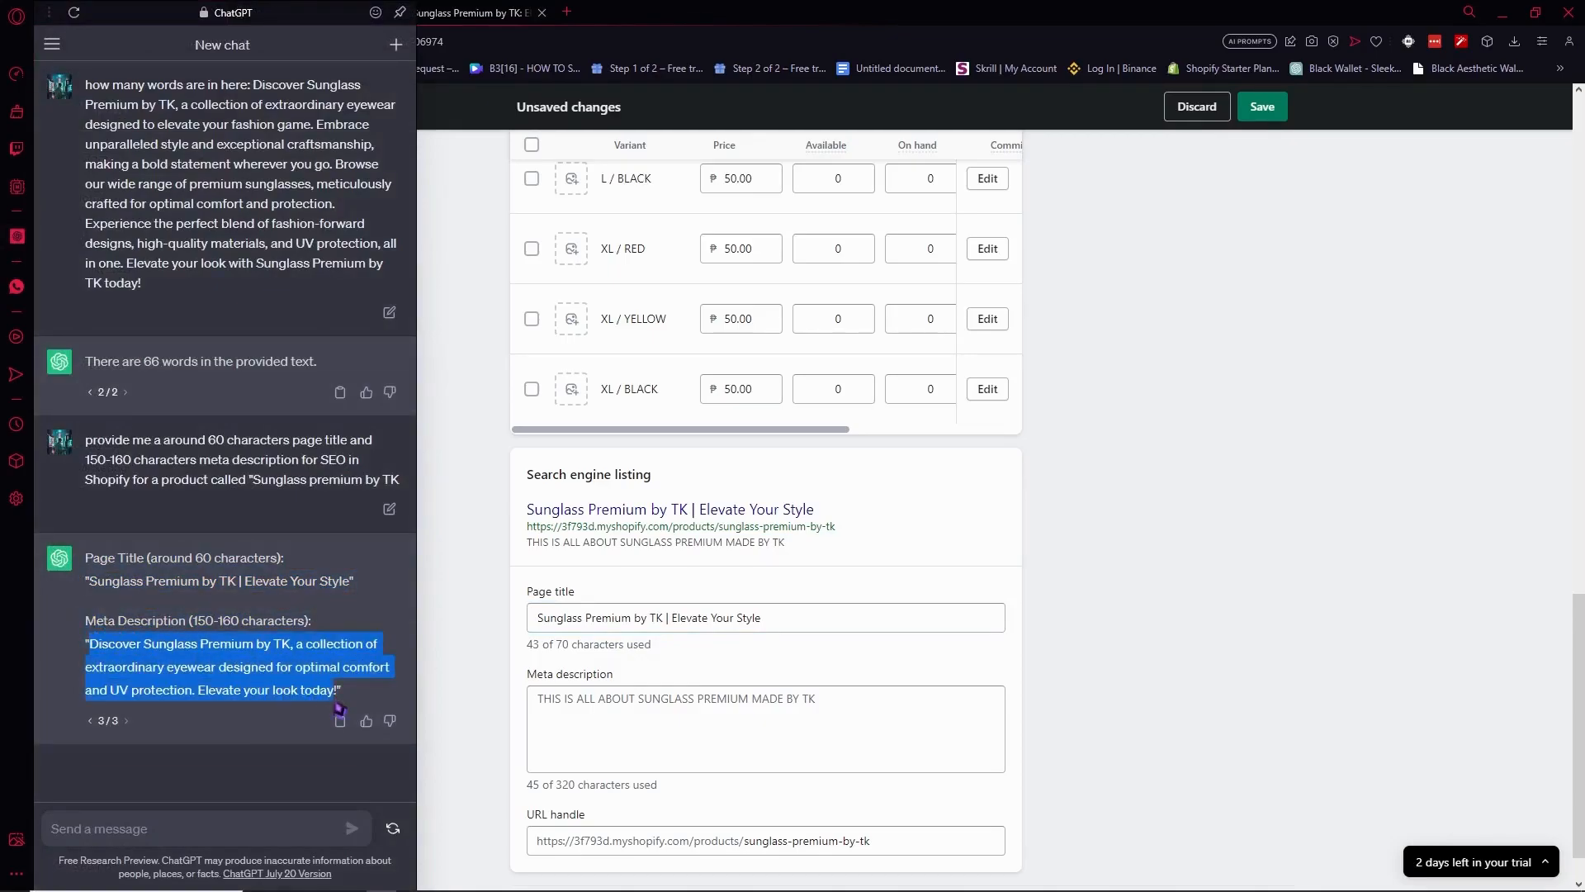
left_click(614, 725)
key("ctrl+a")
type("Discover Sunglass Premium by TK, a collection of extraordinary eyewear designed for optimal comfort and UV protection. Elevate your look today!")
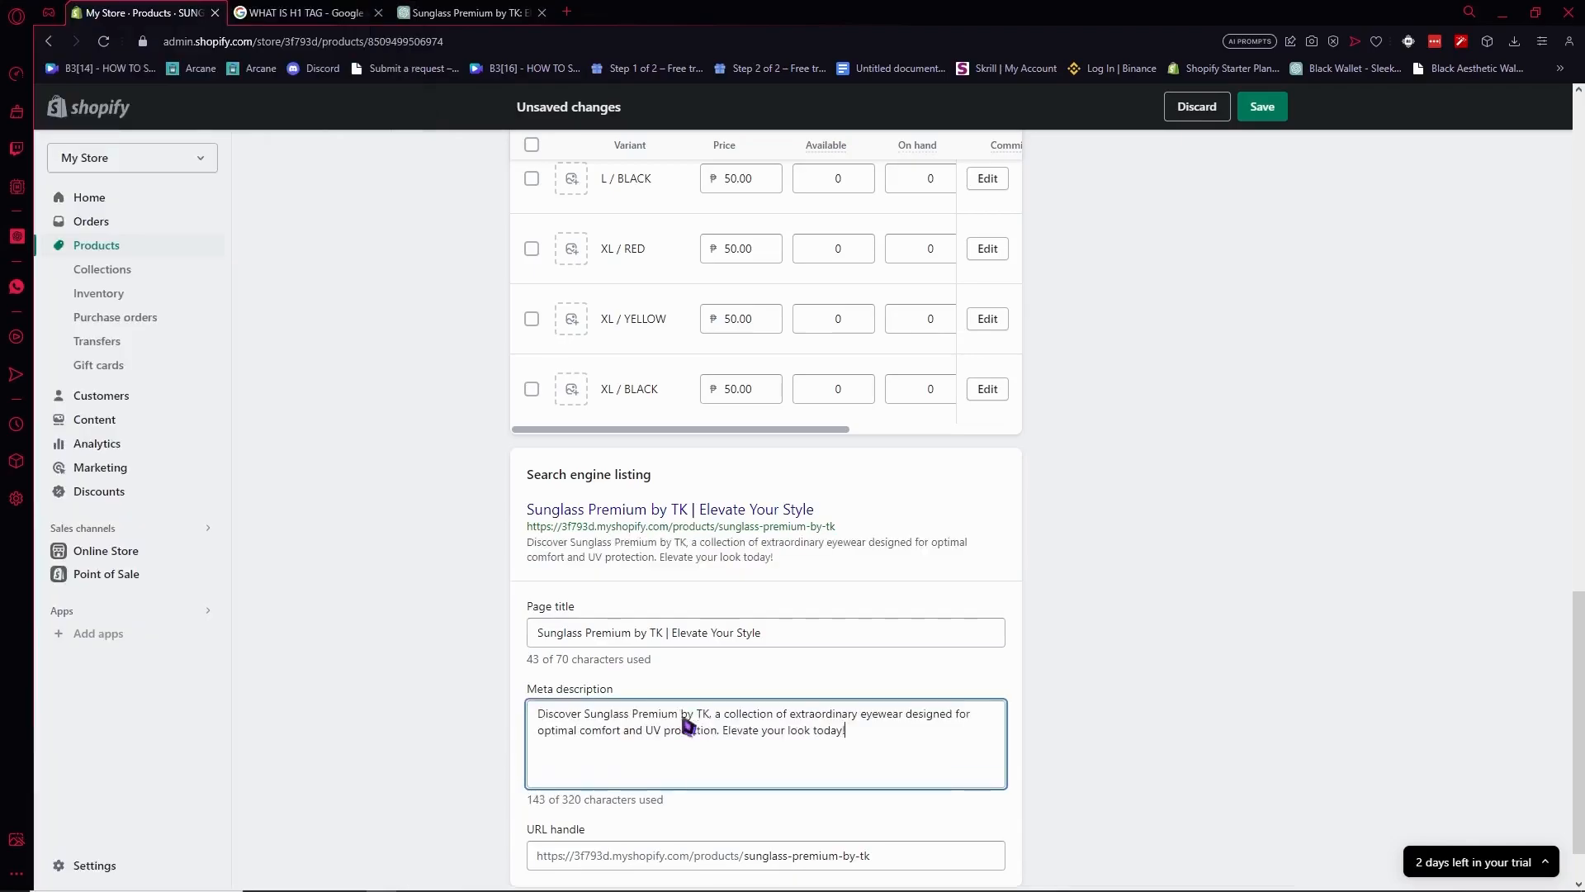
Step: Check the meta description against the length recommended in the ChatGPT reply and save the product
left_click(18, 239)
left_click(210, 665)
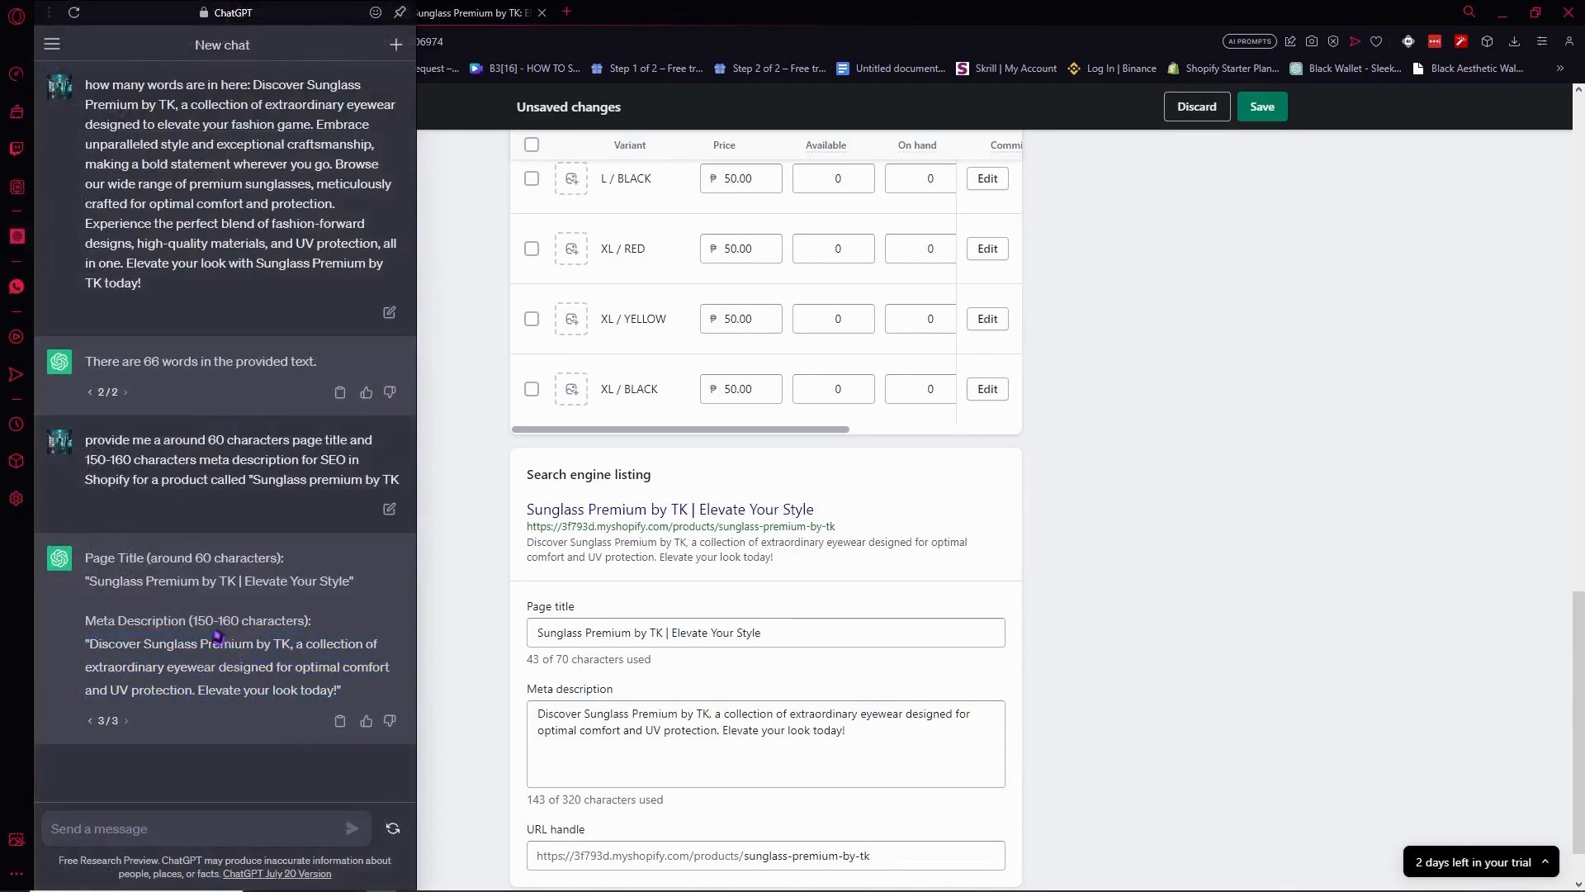
left_click(1046, 726)
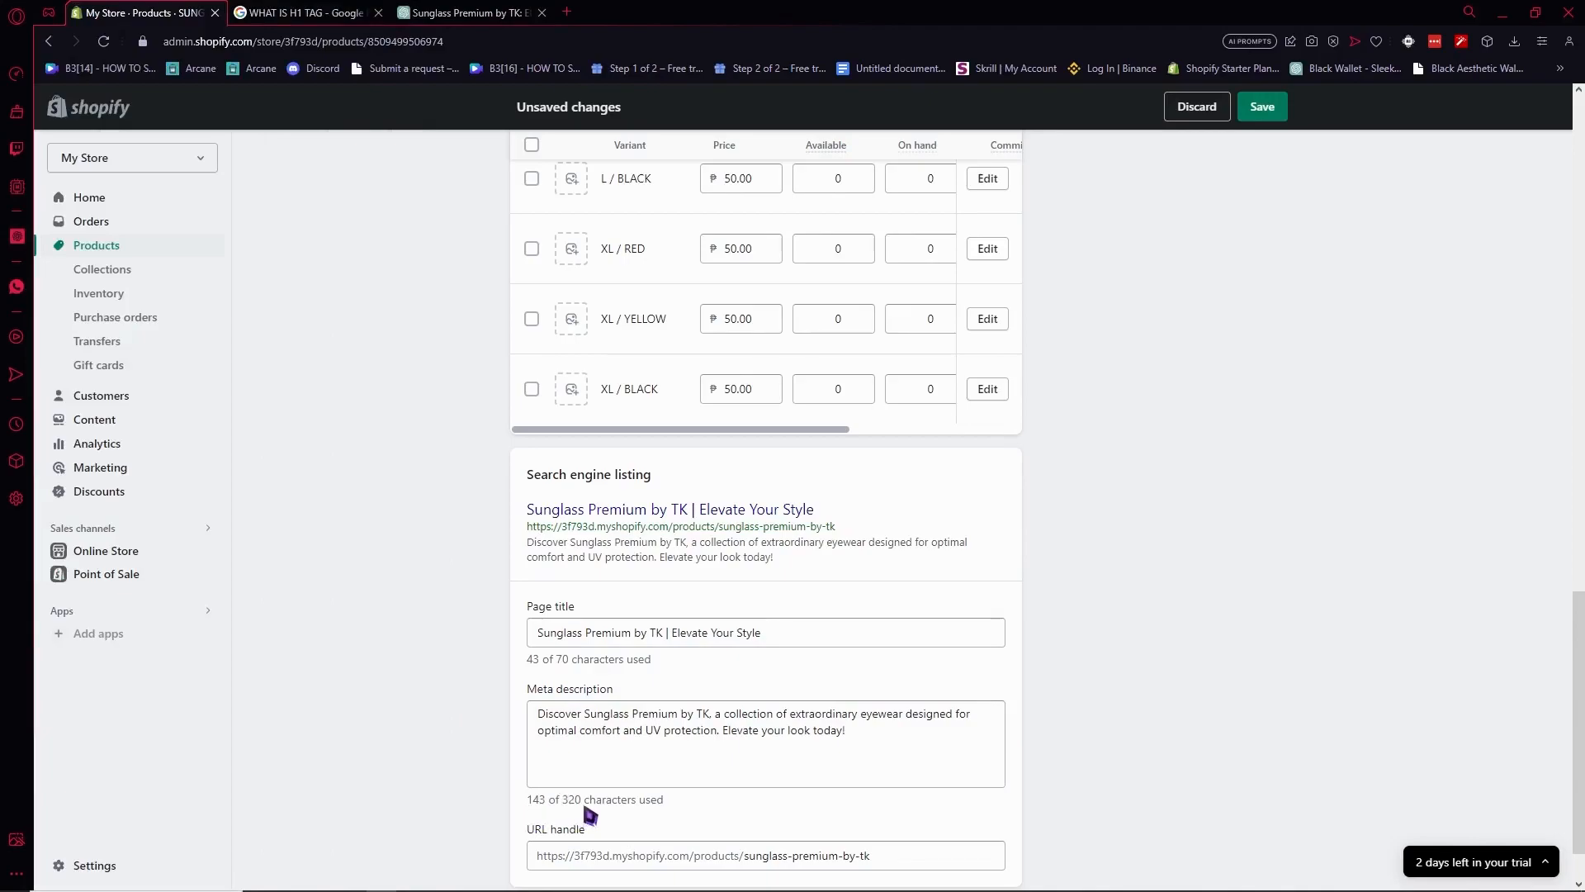
scroll(589, 815, "down", 1)
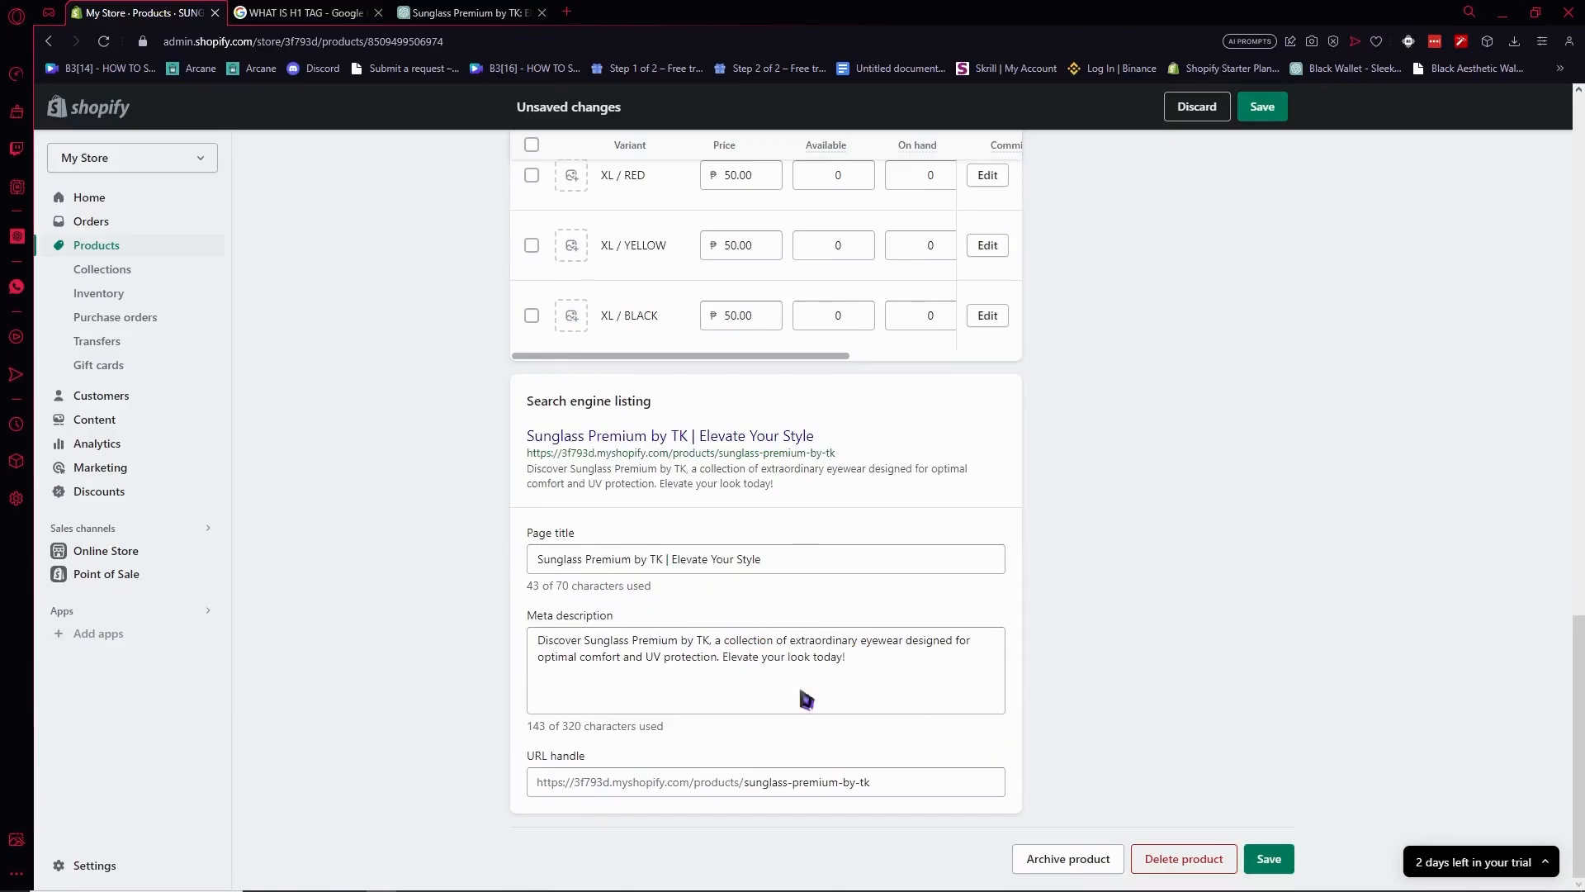
left_click(1263, 862)
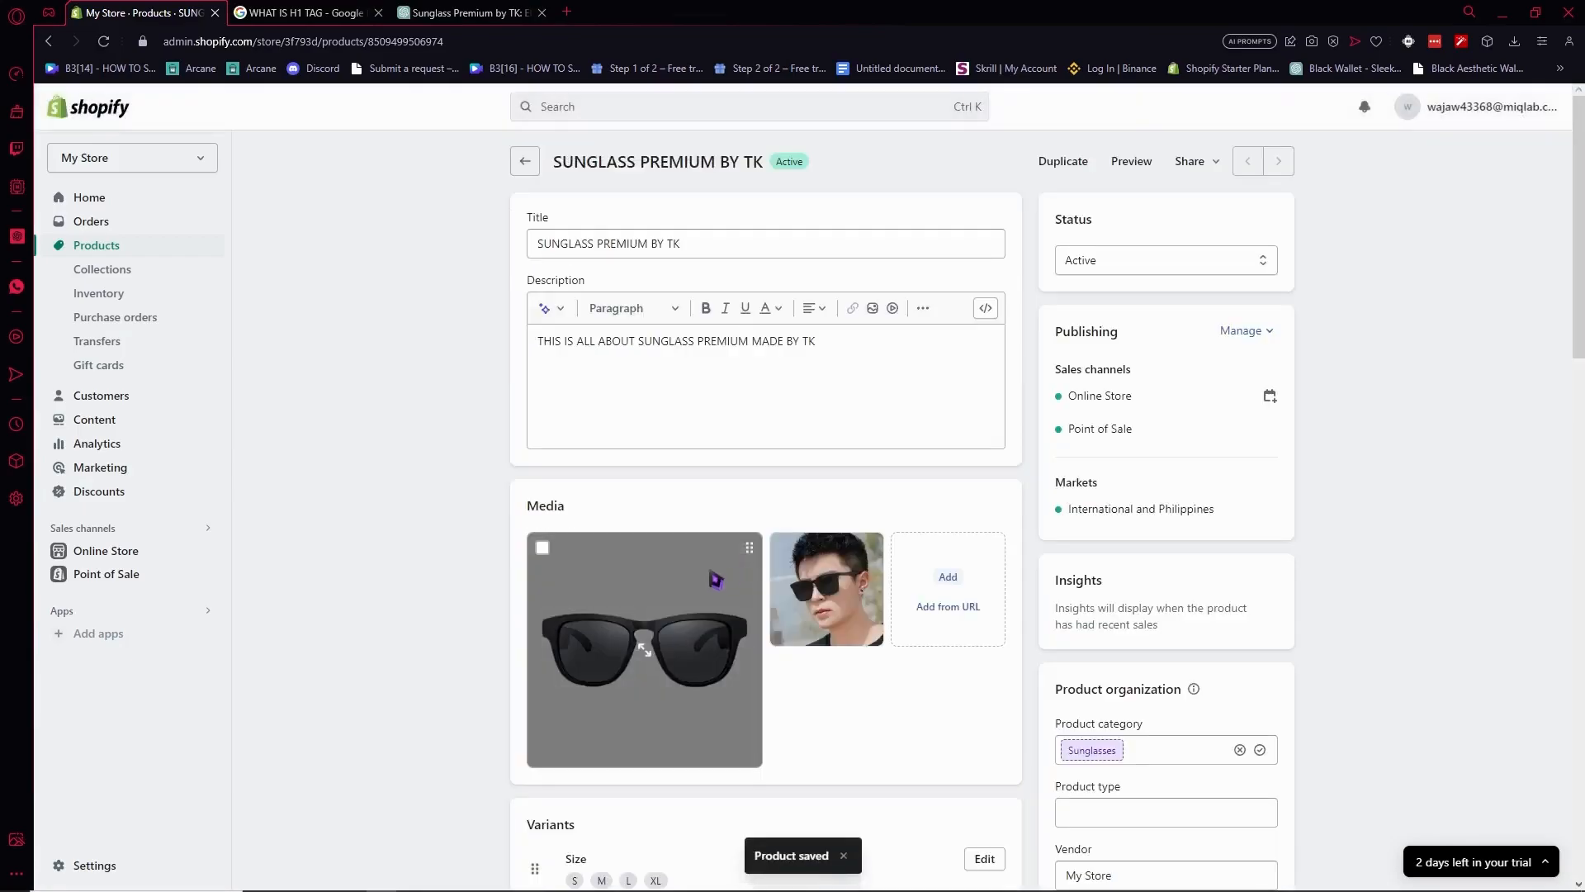
Step: Review the saved product page and examine the product title
scroll(712, 591, "down", 10)
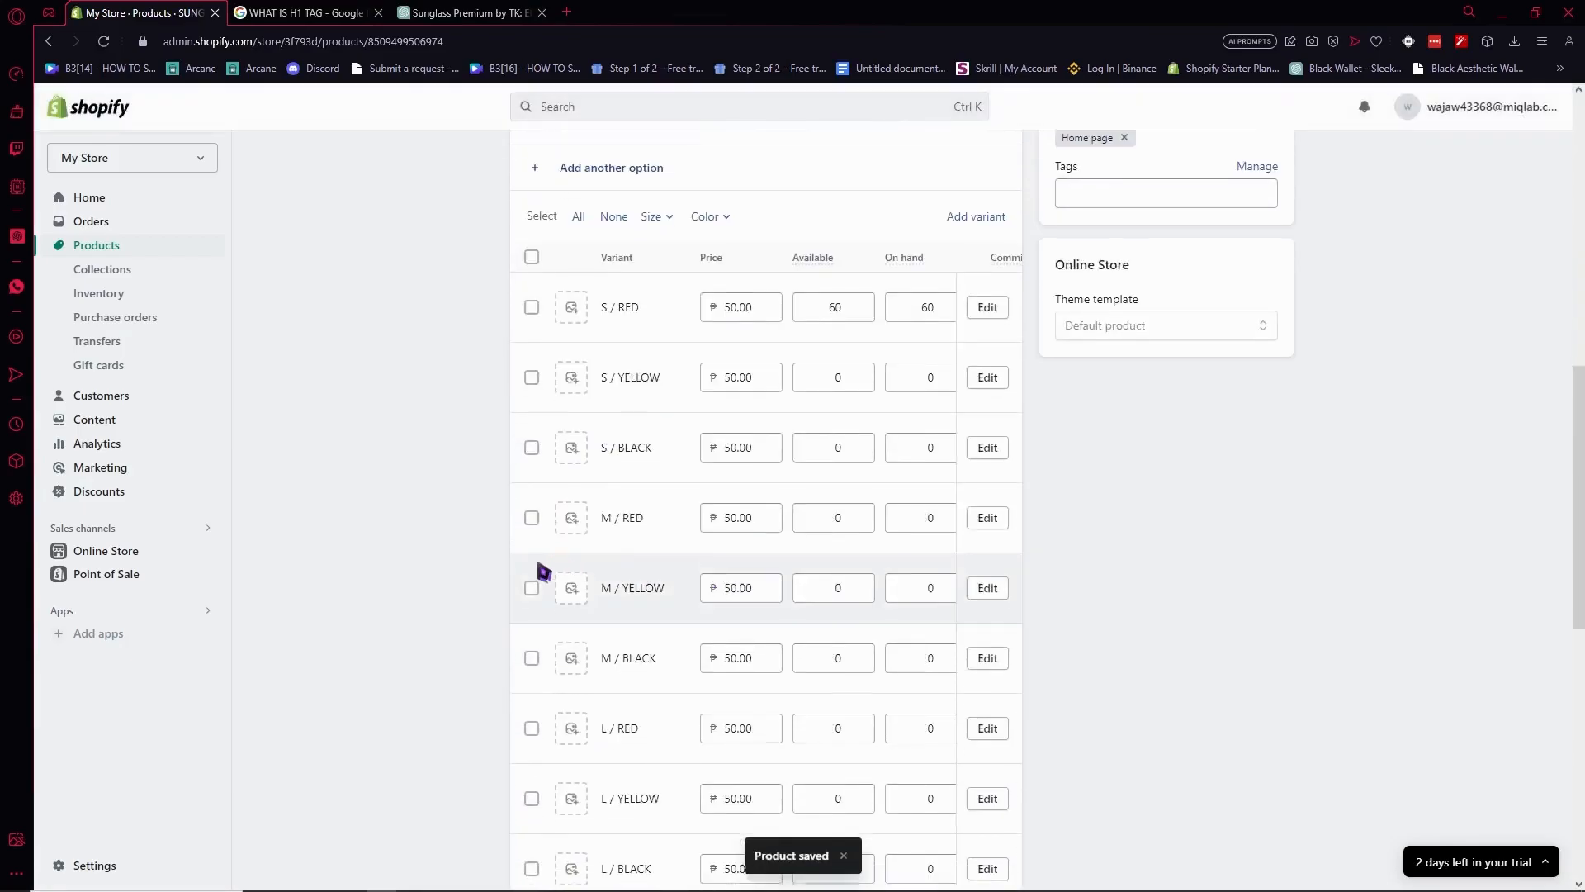
scroll(538, 570, "up", 4)
scroll(538, 570, "up", 6)
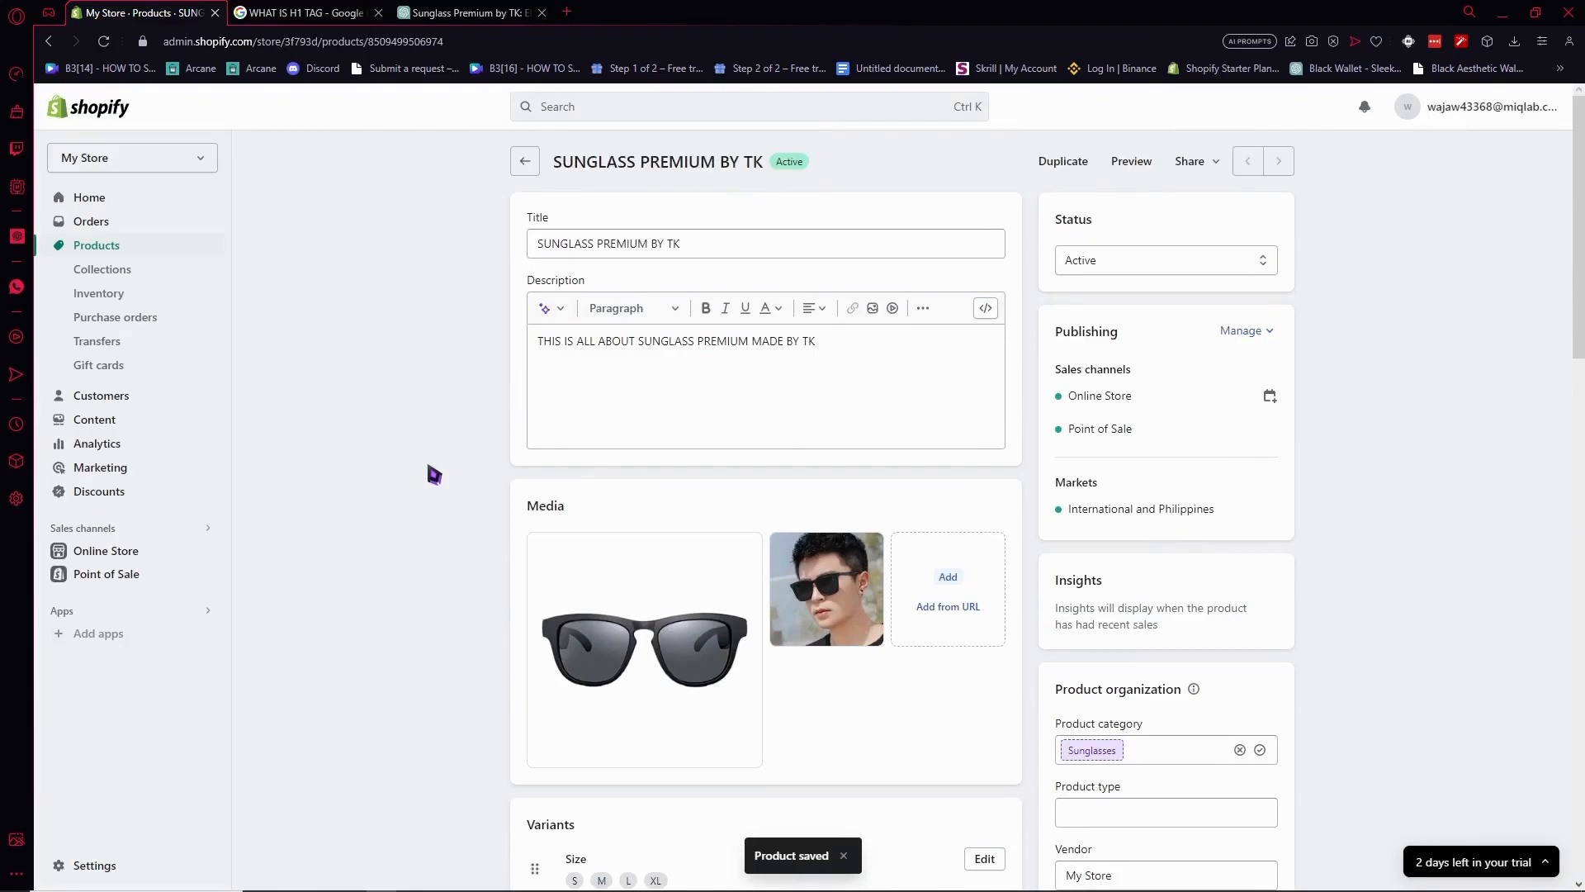
left_click(570, 249)
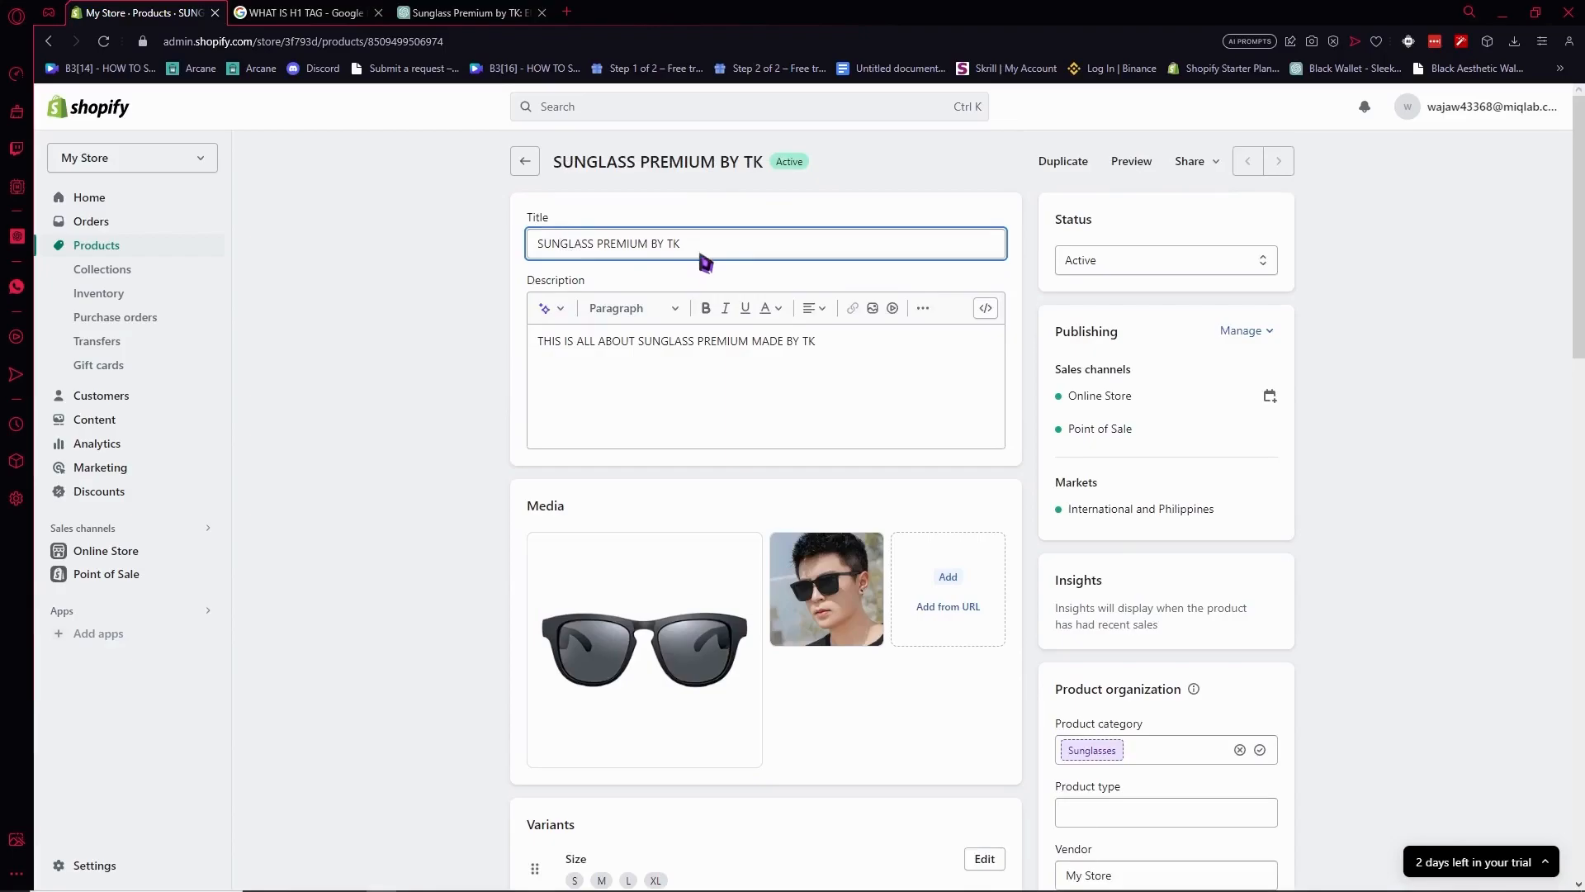
left_click_drag(692, 246, 523, 247)
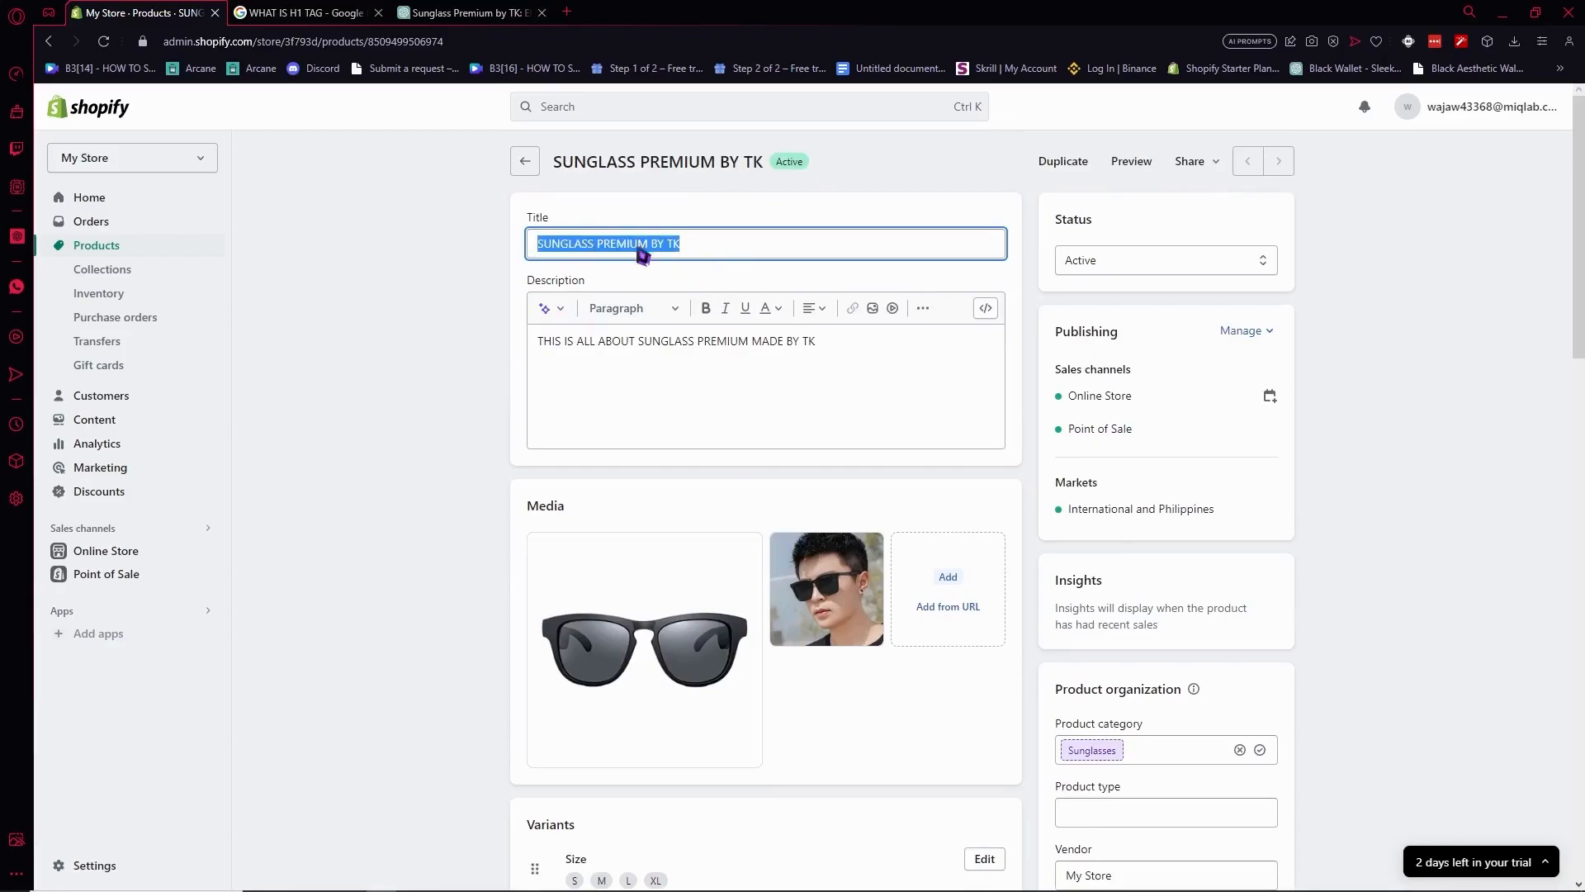
left_click(703, 252)
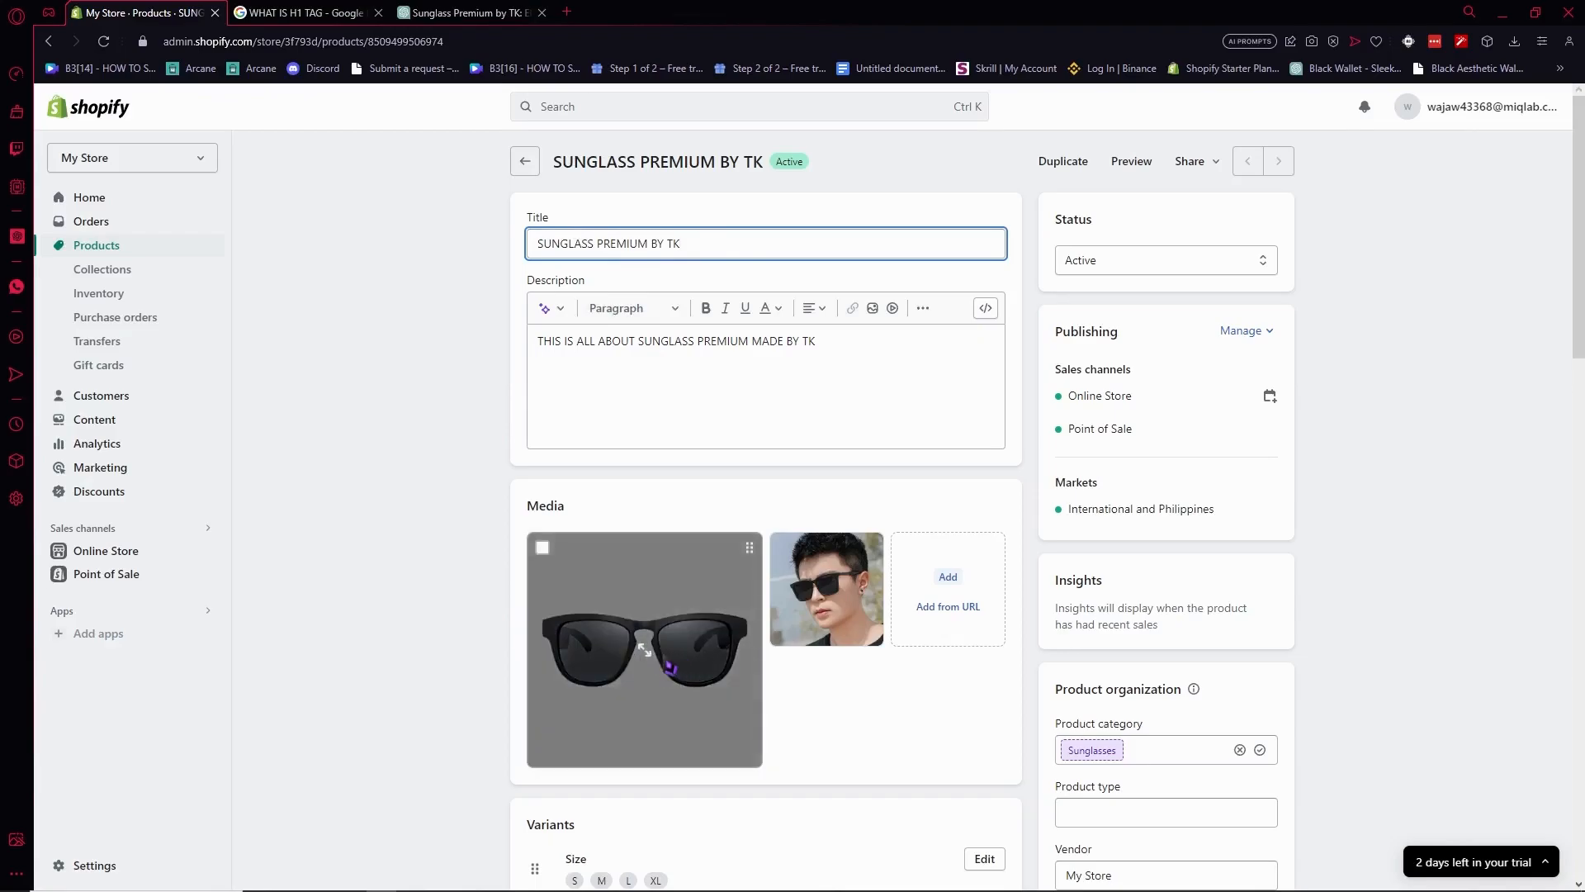
Step: Add the alt text "A black sunglass" to the main sunglasses image, save it and close the media viewer
scroll(821, 637, "down", 1)
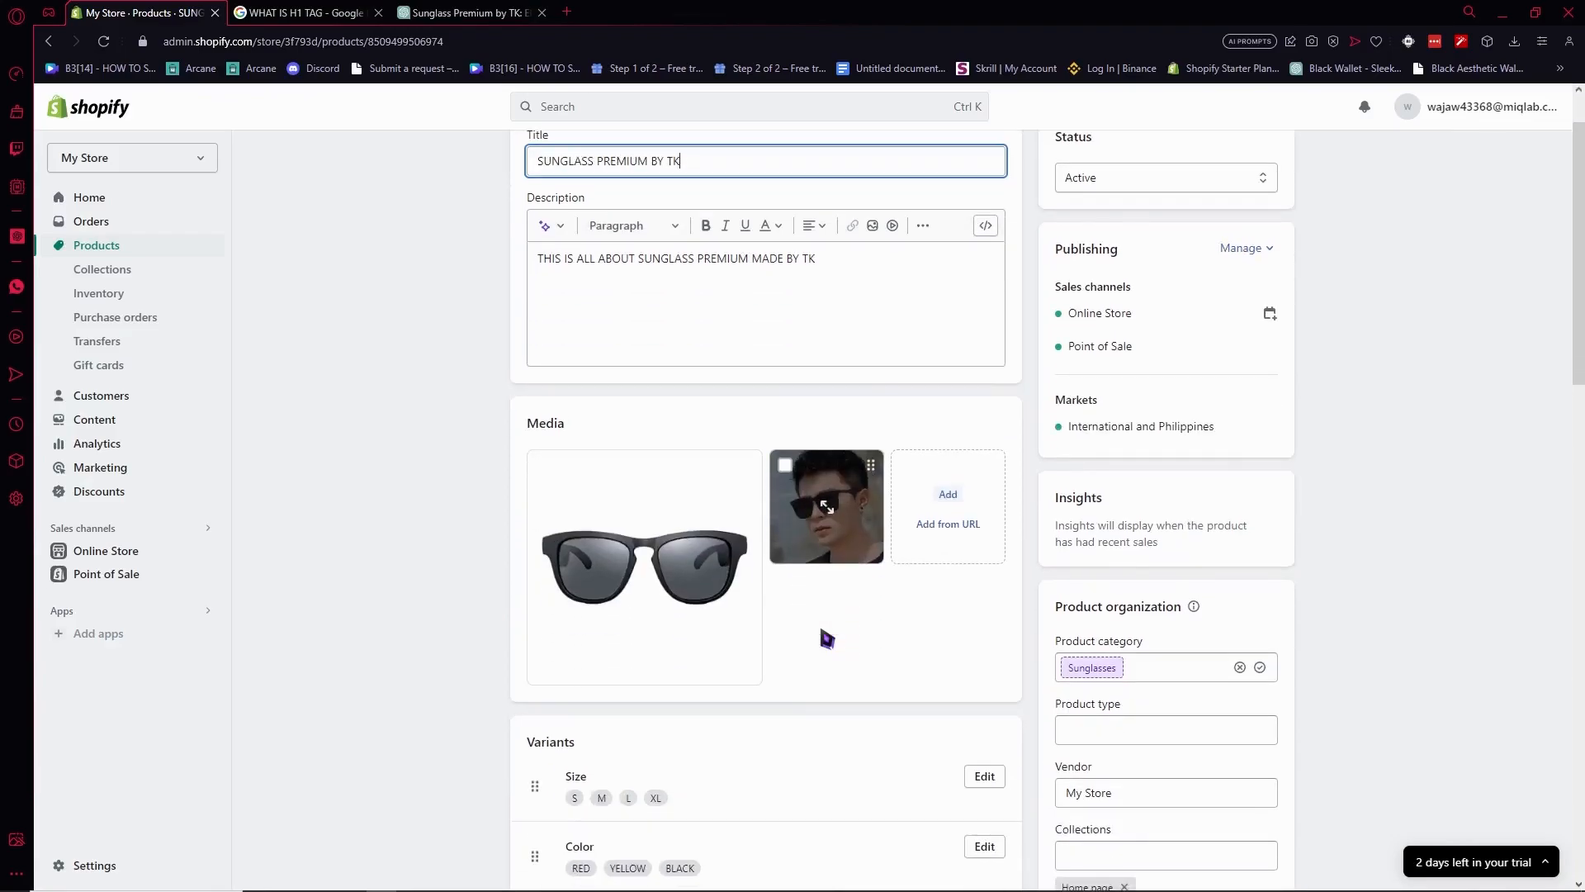
left_click(656, 583)
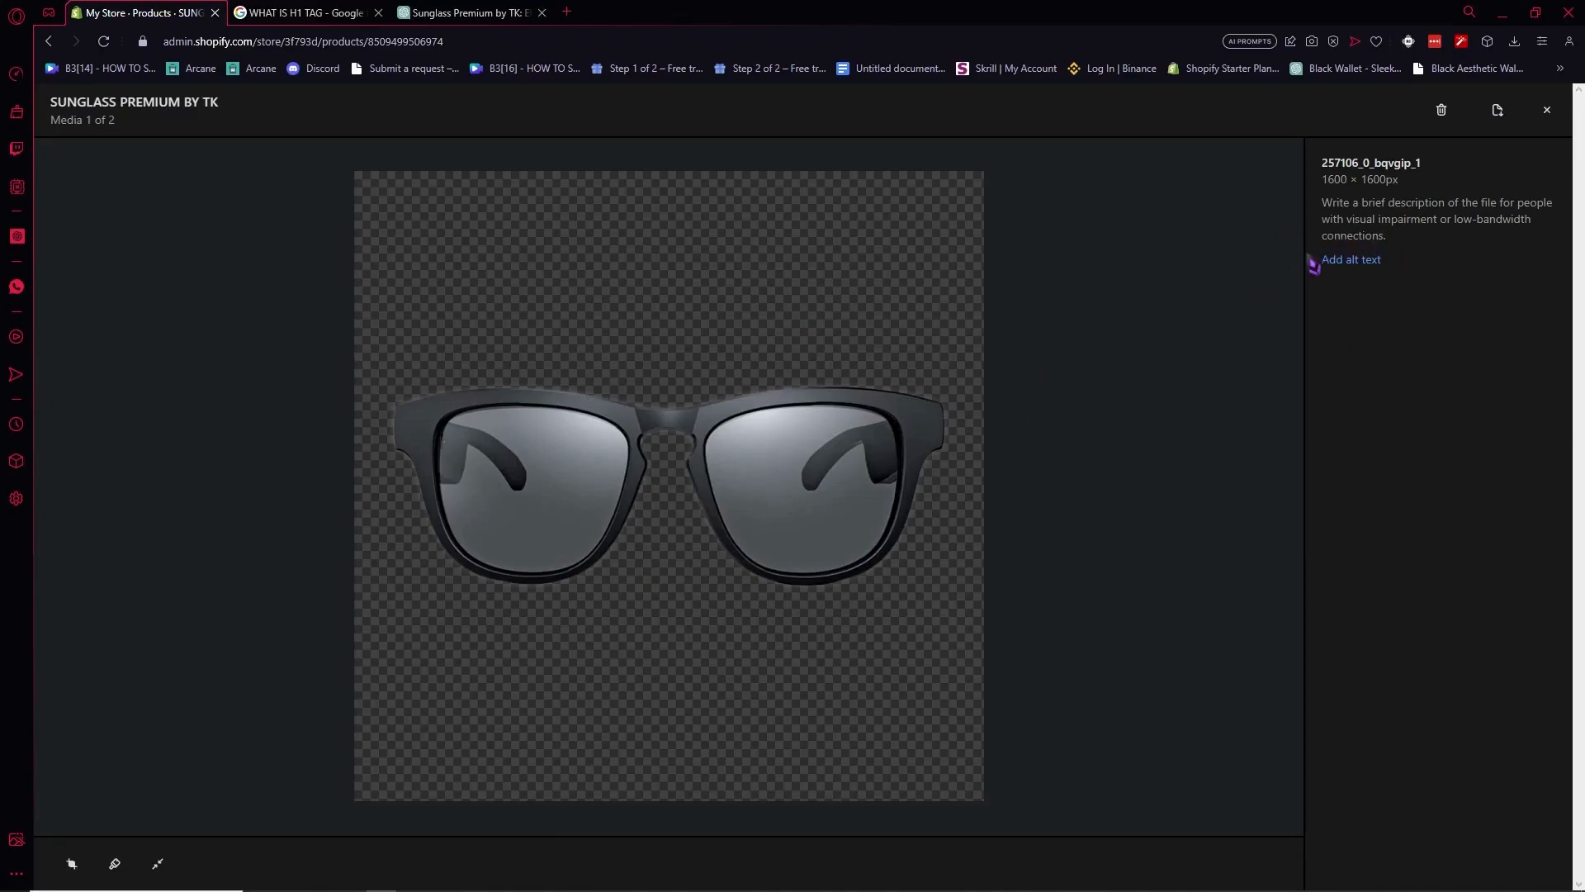
left_click(1354, 263)
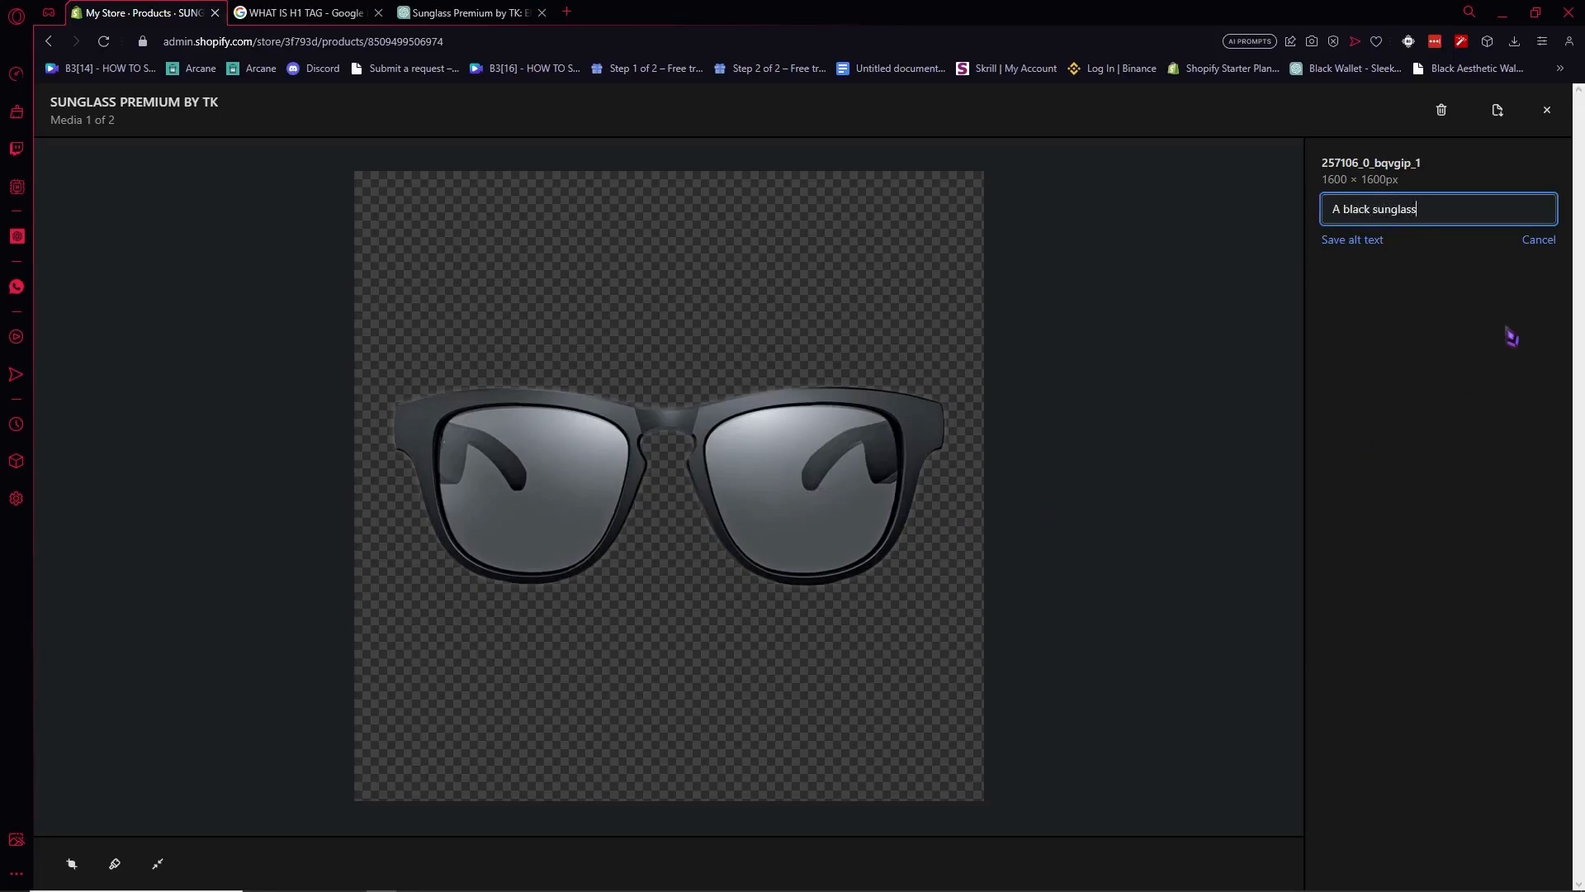
left_click(1389, 244)
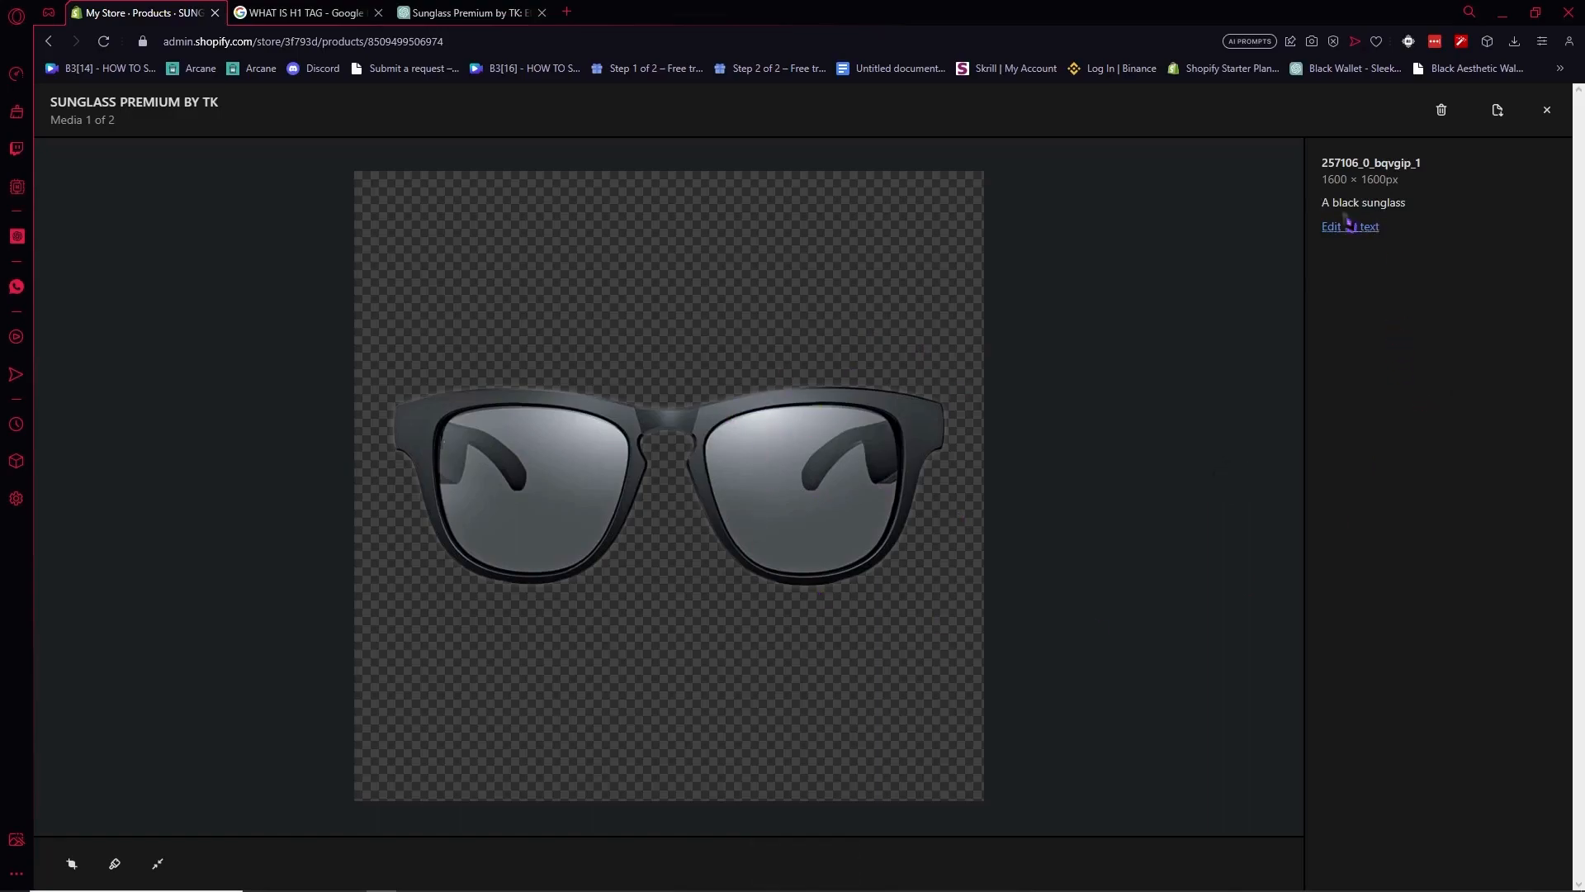
left_click_drag(1331, 204, 1408, 204)
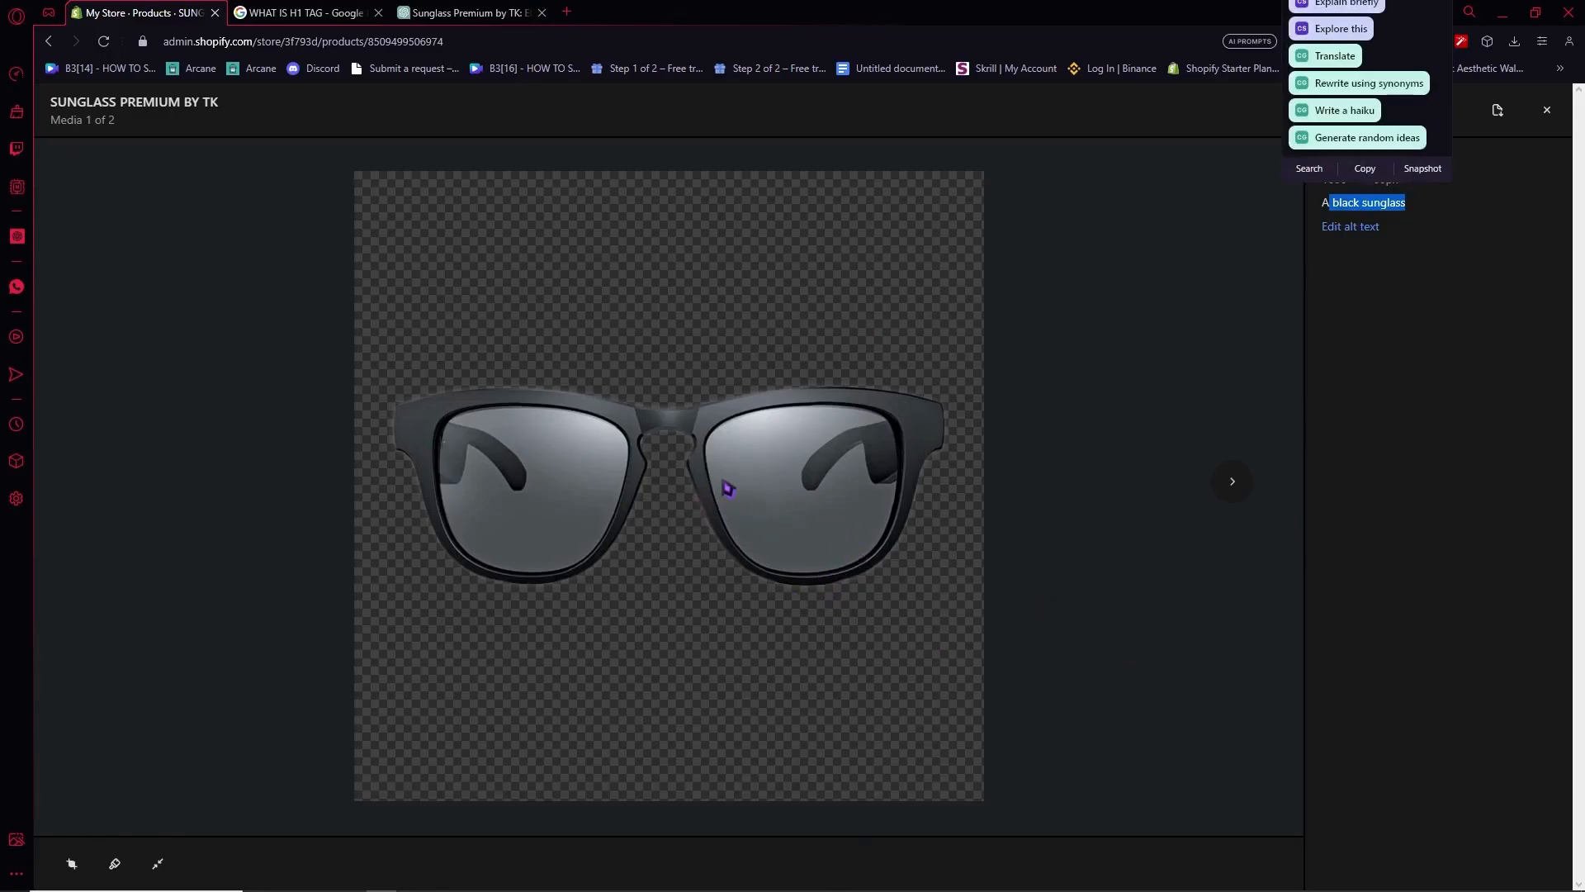
key("Escape")
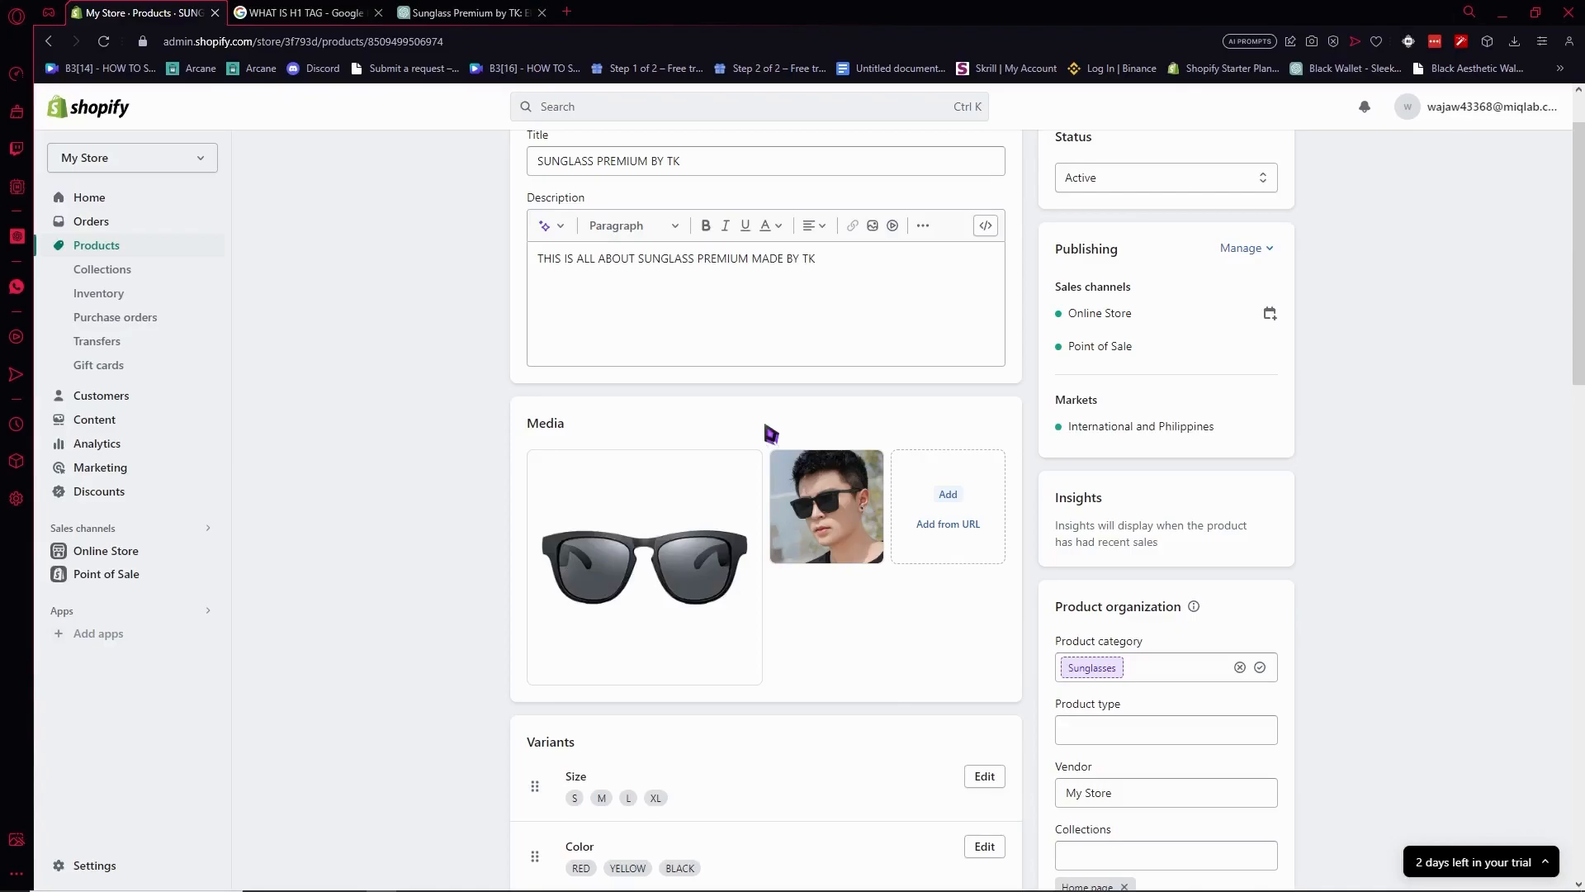